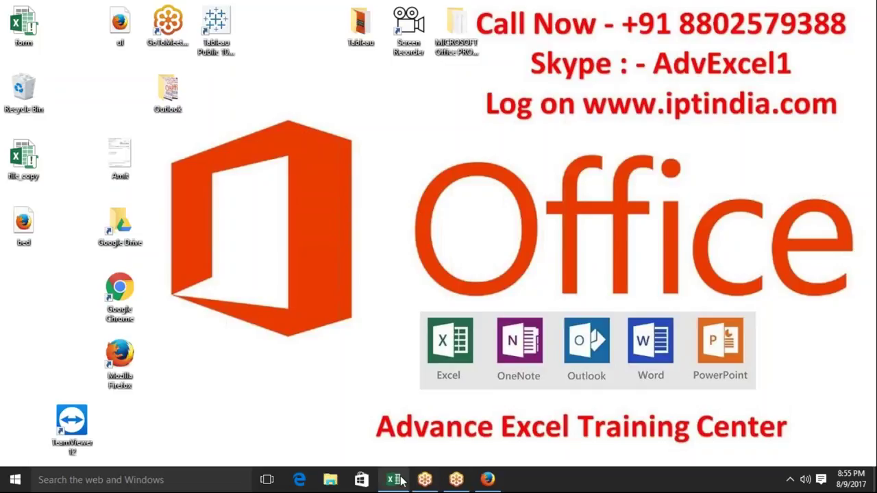
- Bring the IPT-Jan workbook forward, then create a new blank workbook, Book2
{"action": "left_click", "coordinate": [396, 480]}
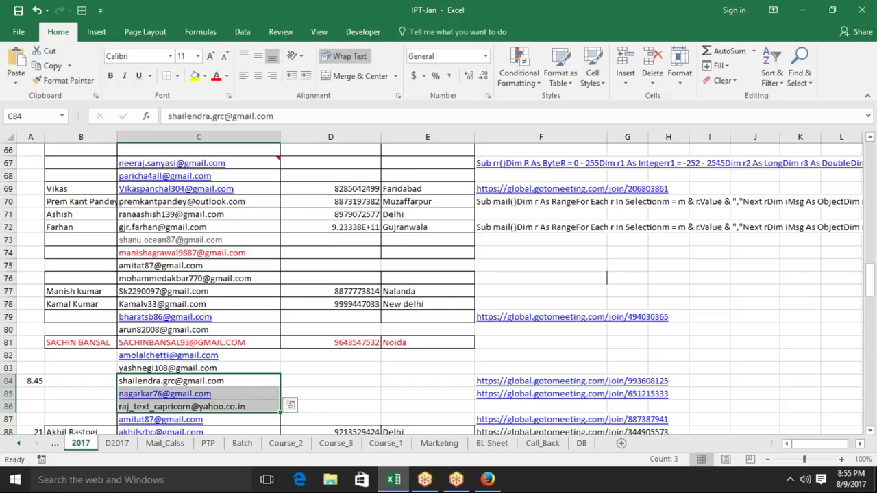
{"action": "key", "text": "ctrl+n"}
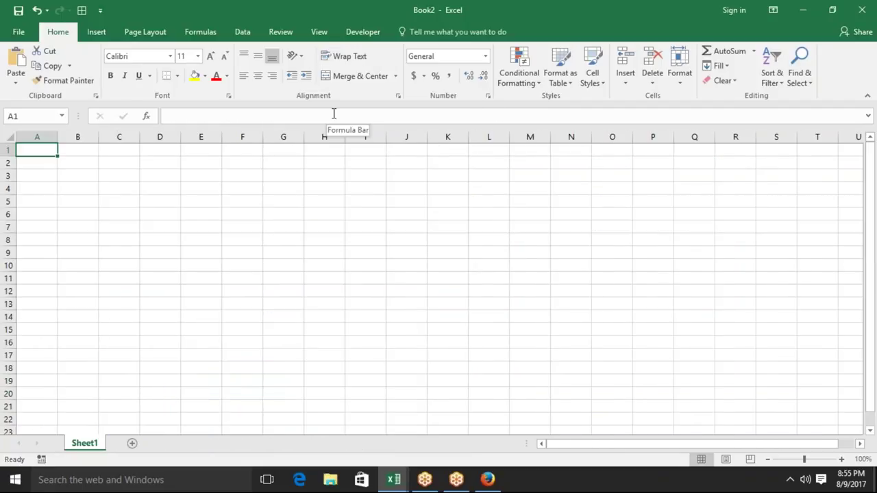
{"action": "left_click", "coordinate": [488, 98]}
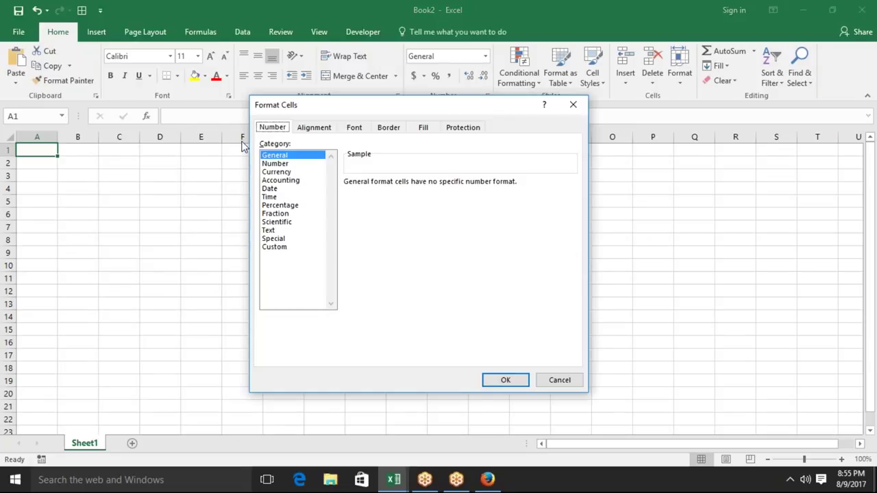
{"action": "left_click", "coordinate": [277, 164]}
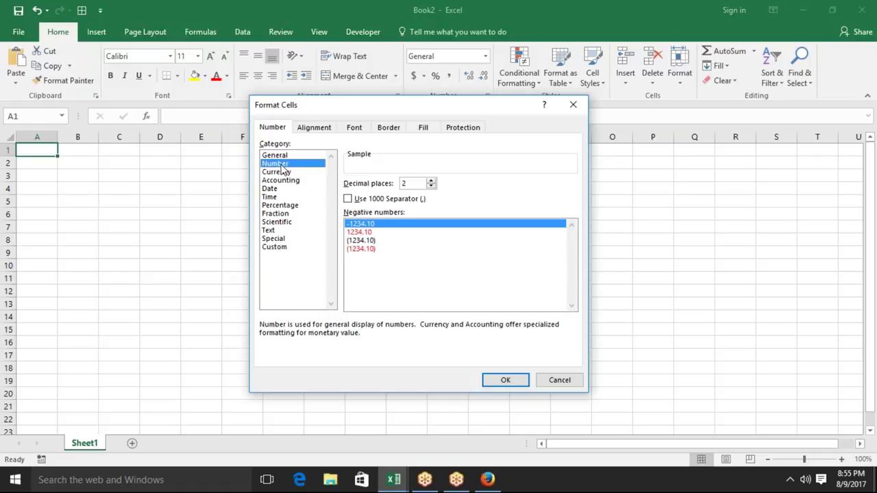
{"action": "left_click", "coordinate": [280, 172]}
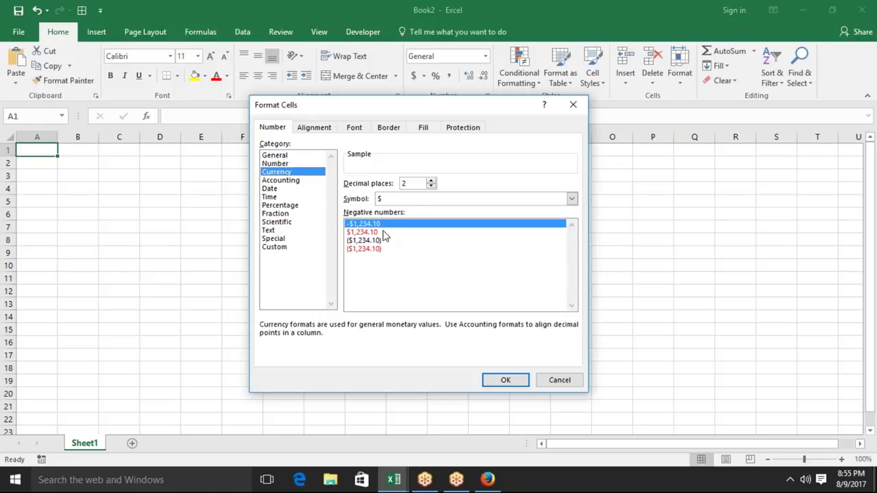
{"action": "left_click", "coordinate": [295, 182]}
{"action": "left_click", "coordinate": [296, 188]}
{"action": "left_click", "coordinate": [297, 183]}
- Enter the formula =RANDBETWEEN(10,90) in cell A1
{"action": "key", "text": "Escape"}
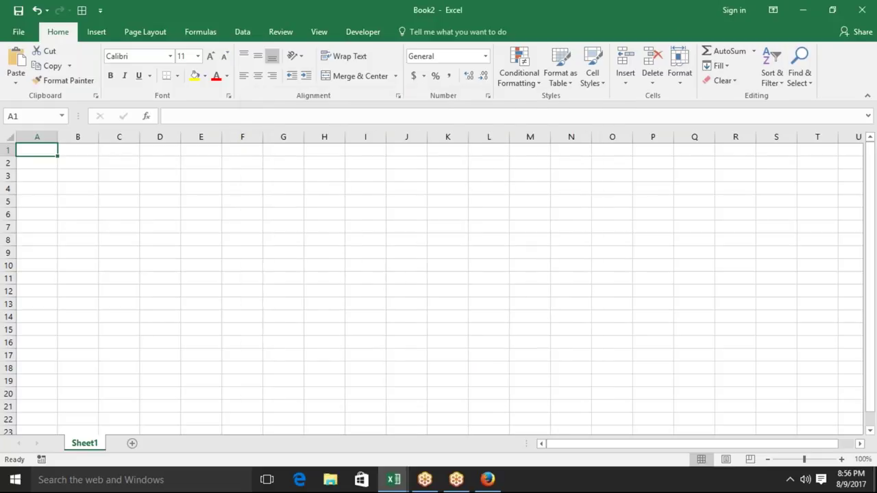
{"action": "type", "text": "=ra"}
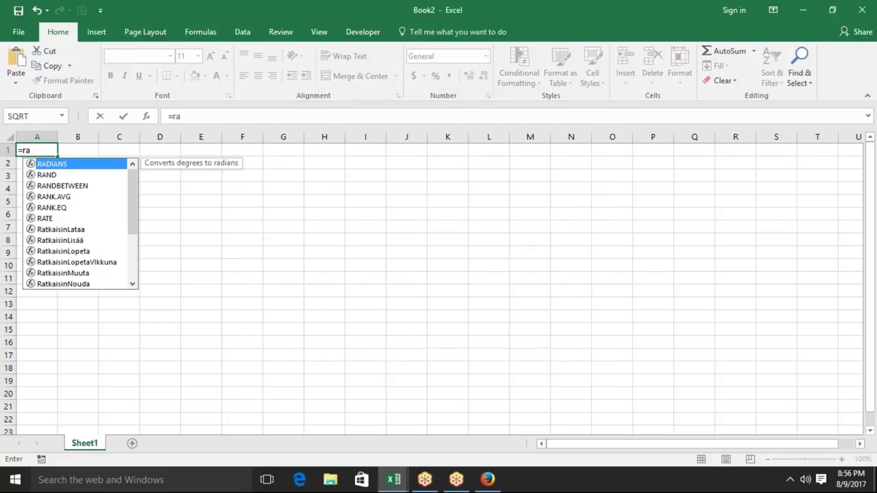
{"action": "key", "text": "Down"}
{"action": "key", "text": "Down"}
{"action": "key", "text": "Tab"}
{"action": "type", "text": "10,90"}
{"action": "key", "text": "Return"}
- Fill the formula across A1:I15 and paste the range back as fixed values
{"action": "left_click", "coordinate": [37, 150]}
{"action": "mouse_move", "coordinate": [37, 150]}
{"action": "left_mouse_down"}
{"action": "mouse_move", "coordinate": [365, 162]}
{"action": "mouse_move", "coordinate": [365, 330]}
{"action": "left_mouse_up"}
{"action": "key", "text": "ctrl+r"}
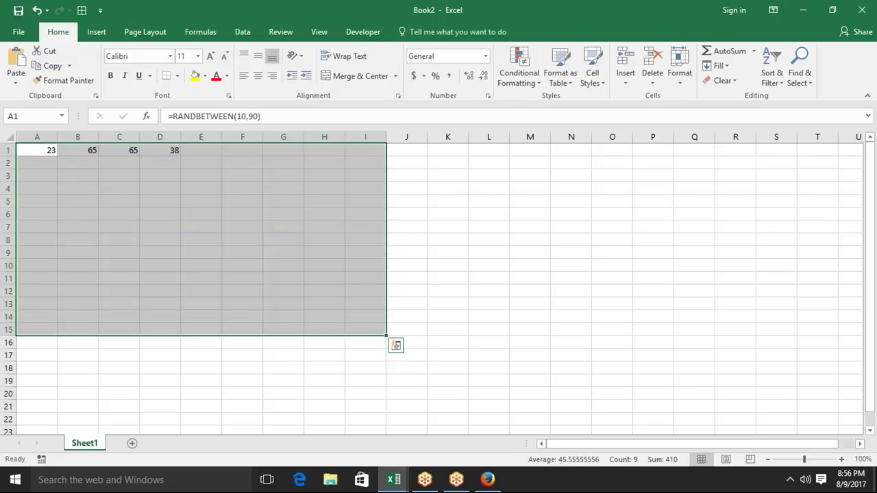
{"action": "key", "text": "ctrl+d"}
{"action": "key", "text": "ctrl+c"}
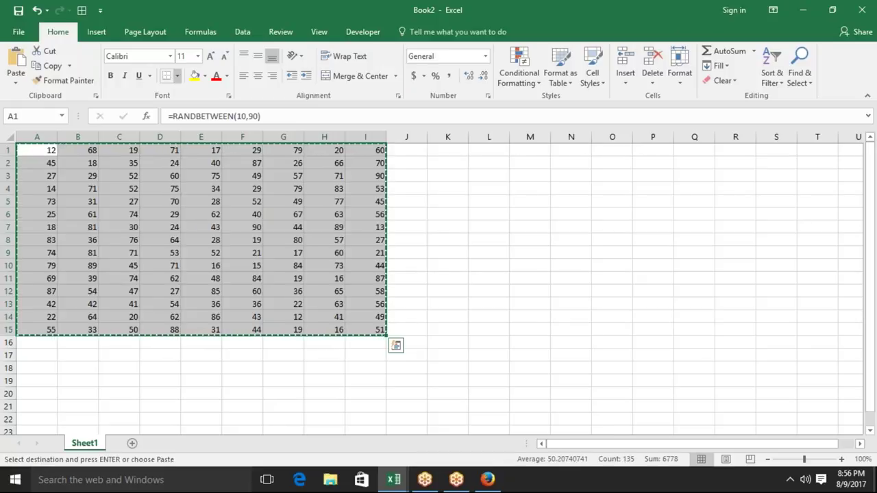
{"action": "left_click", "coordinate": [15, 82]}
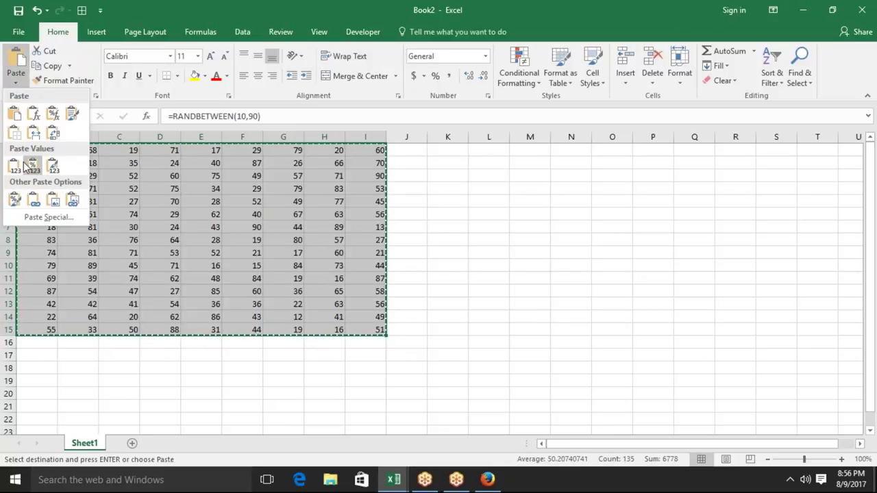
{"action": "left_click", "coordinate": [17, 166]}
{"action": "key", "text": "Escape"}
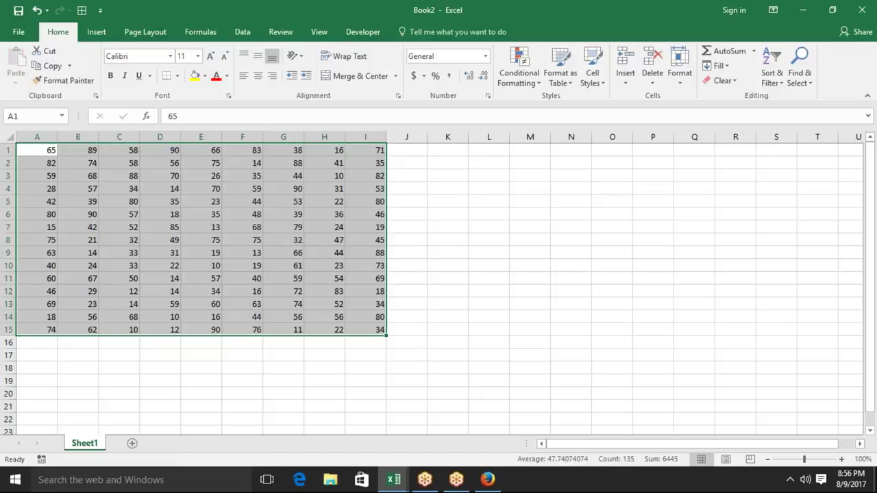
- Enter 0 in cells C6, F12, F5, I2 and B13
{"action": "left_click", "coordinate": [117, 216]}
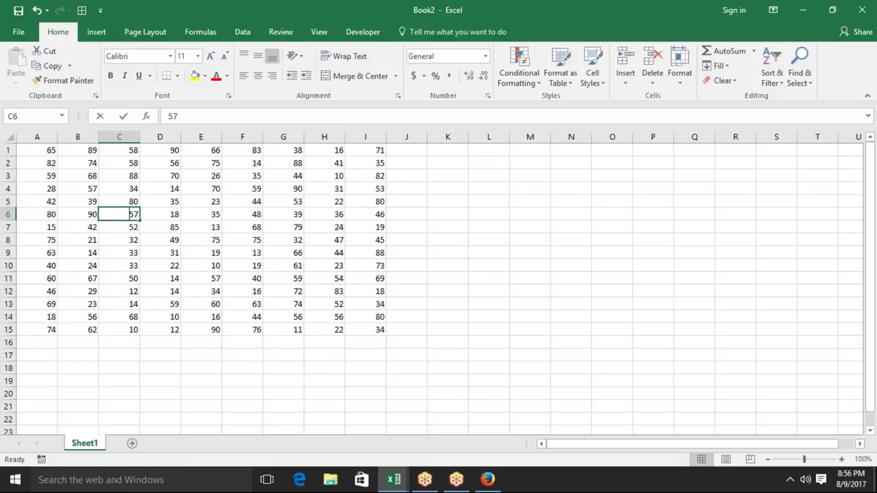
{"action": "type", "text": "0"}
{"action": "left_click", "coordinate": [241, 291]}
{"action": "type", "text": "0"}
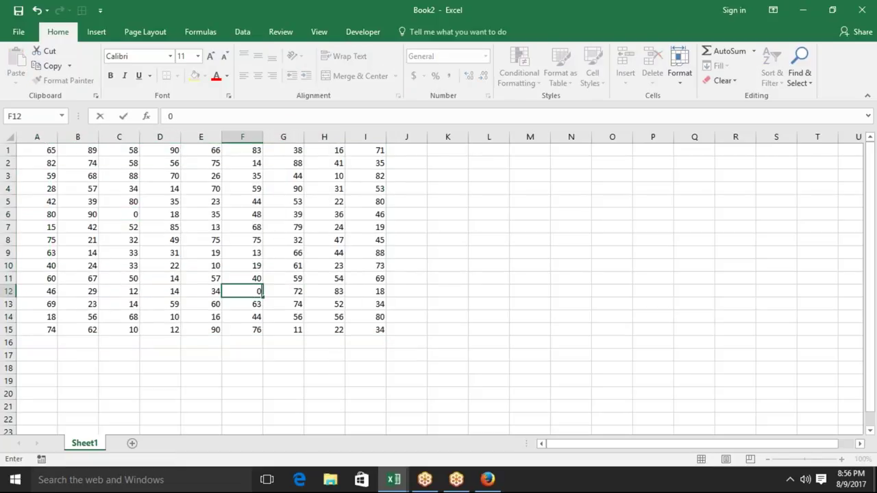
{"action": "left_click", "coordinate": [256, 205]}
{"action": "type", "text": "0"}
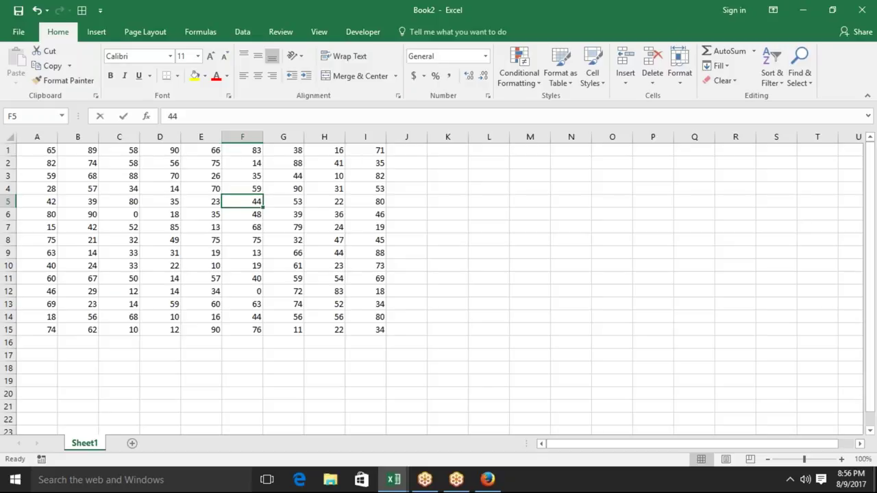
{"action": "left_click", "coordinate": [365, 163]}
{"action": "type", "text": "0"}
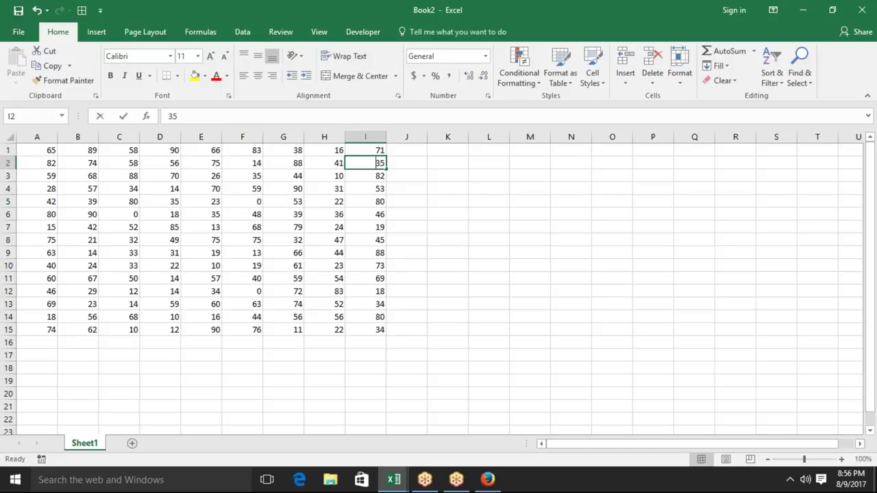
{"action": "left_click", "coordinate": [61, 301]}
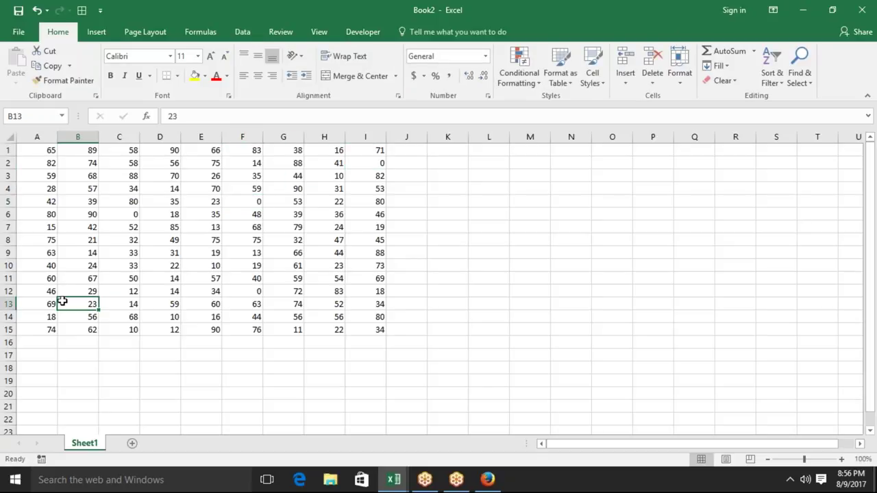
{"action": "type", "text": "0"}
{"action": "key", "text": "Up"}
{"action": "key", "text": "Up"}
{"action": "key", "text": "Up"}
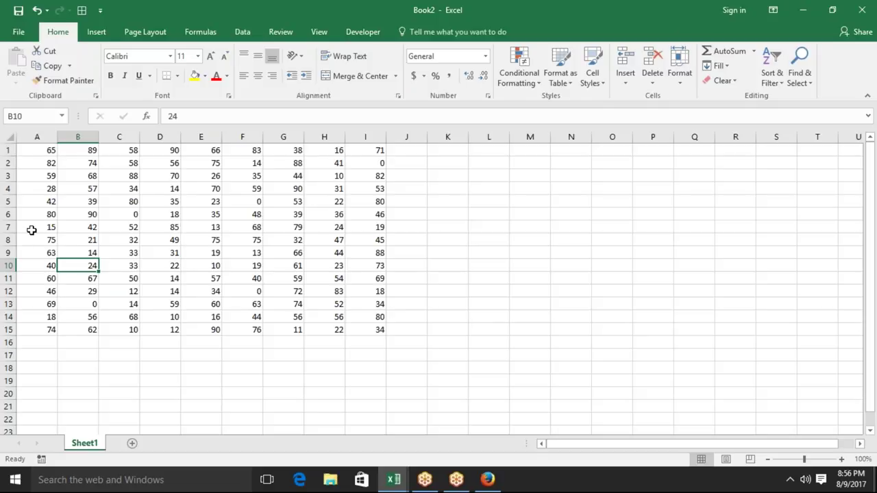
{"action": "left_click", "coordinate": [49, 163]}
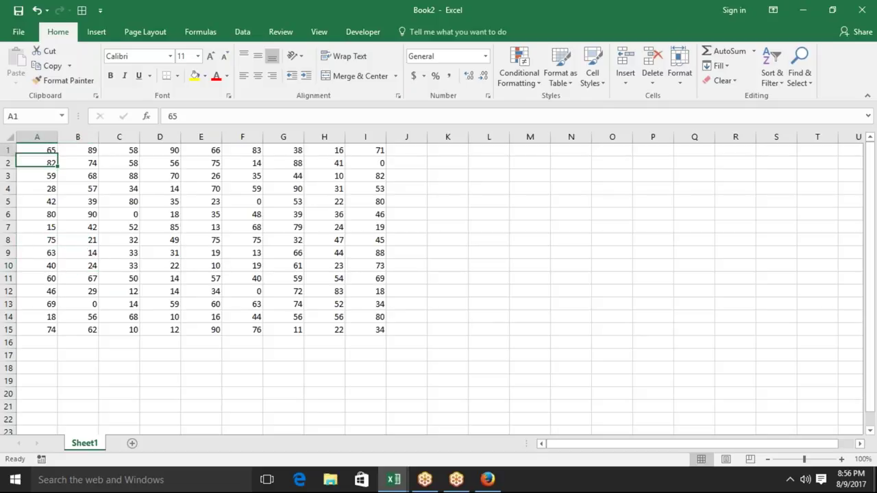
- Format A1:I15 as Accounting with Symbol None and 0 decimal places
{"action": "left_click_drag", "start_coordinate": [37, 150], "coordinate": [370, 330]}
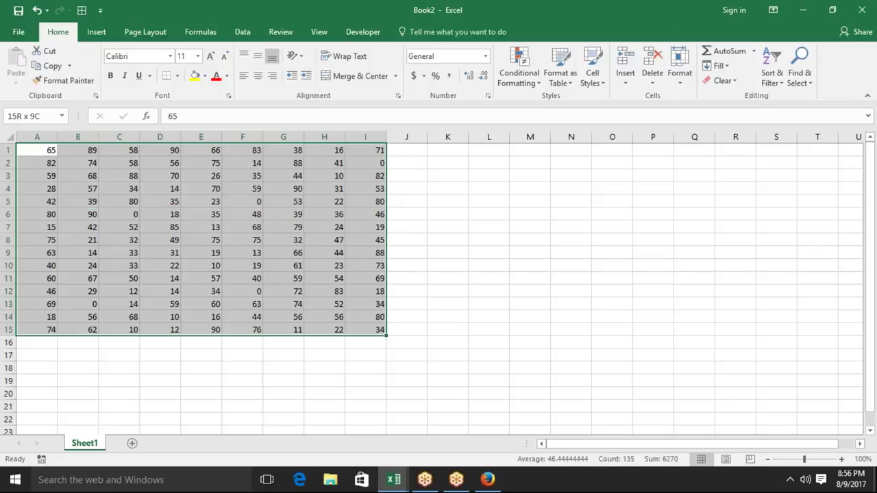
{"action": "right_click", "coordinate": [132, 180]}
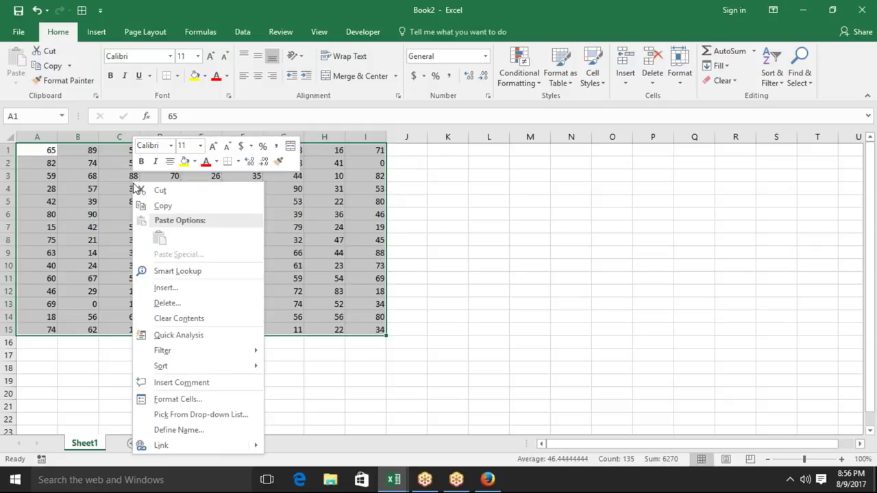
{"action": "left_click", "coordinate": [191, 398]}
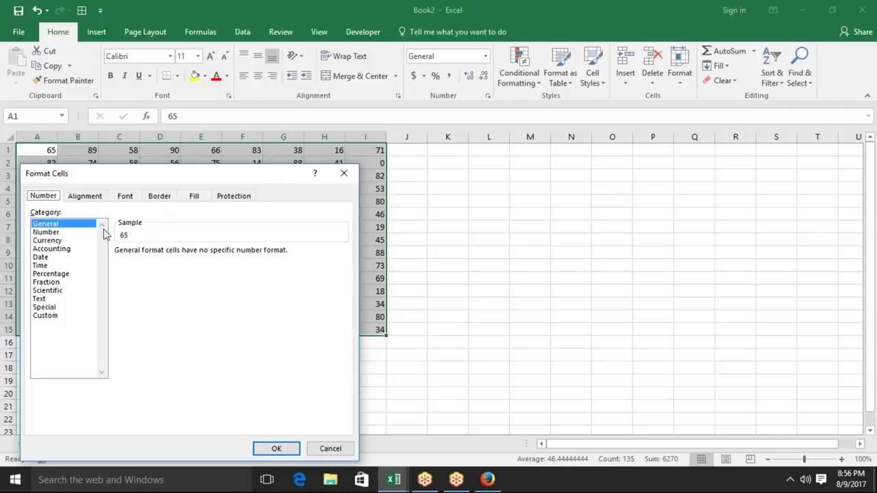
{"action": "left_click", "coordinate": [65, 250]}
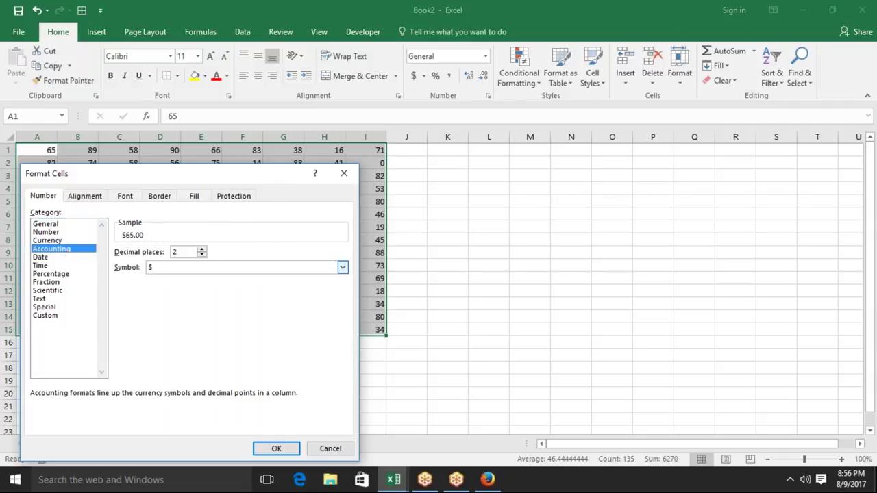
{"action": "left_click", "coordinate": [193, 268]}
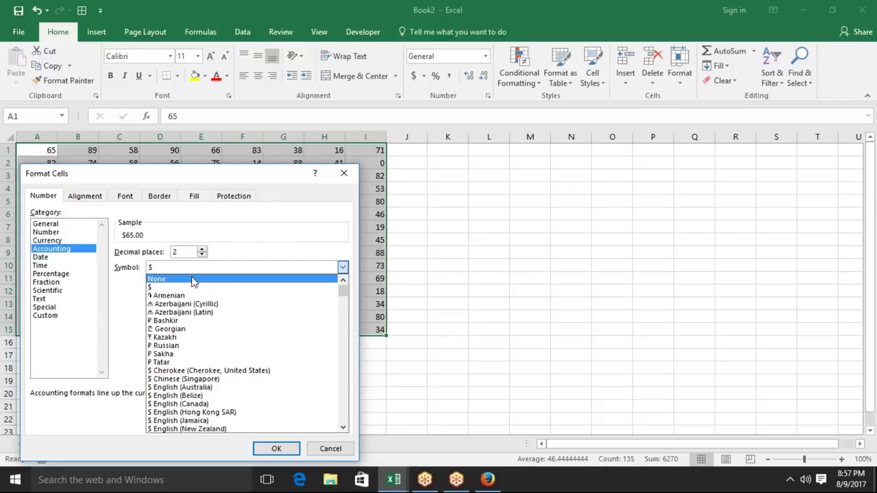
{"action": "left_click", "coordinate": [194, 280]}
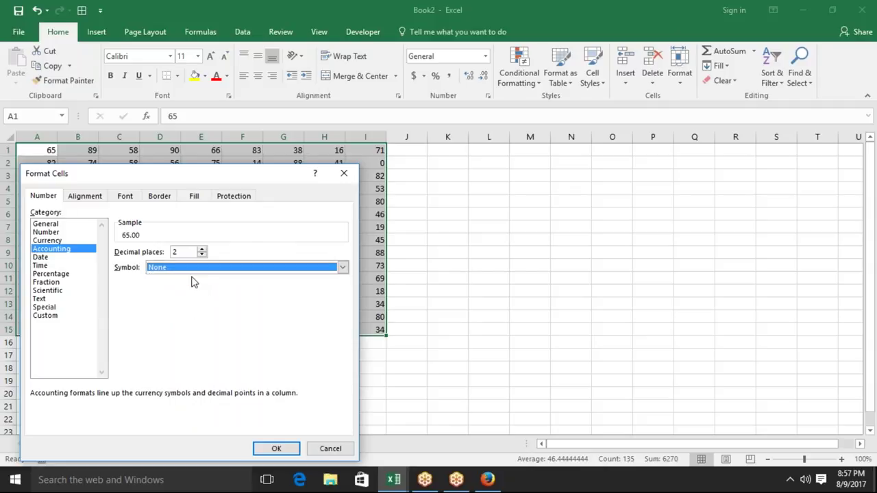
{"action": "left_click", "coordinate": [185, 253]}
{"action": "key", "text": "BackSpace"}
{"action": "type", "text": "0"}
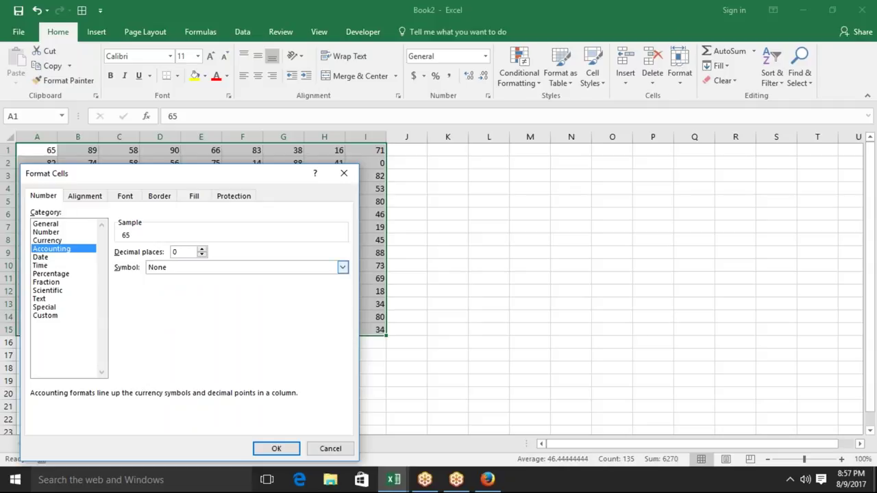
{"action": "left_click", "coordinate": [275, 447]}
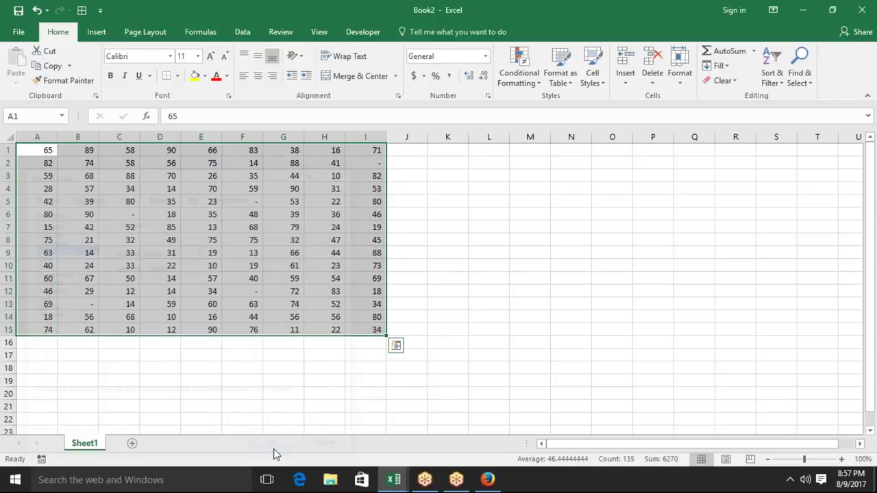
- Check the zeros in F5 and I2, now displayed as dashes
{"action": "left_click", "coordinate": [320, 379]}
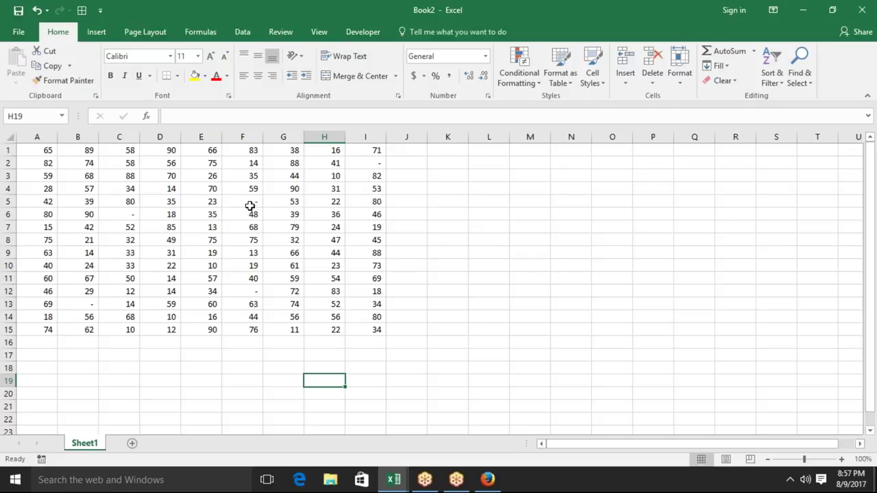
{"action": "left_click", "coordinate": [250, 205]}
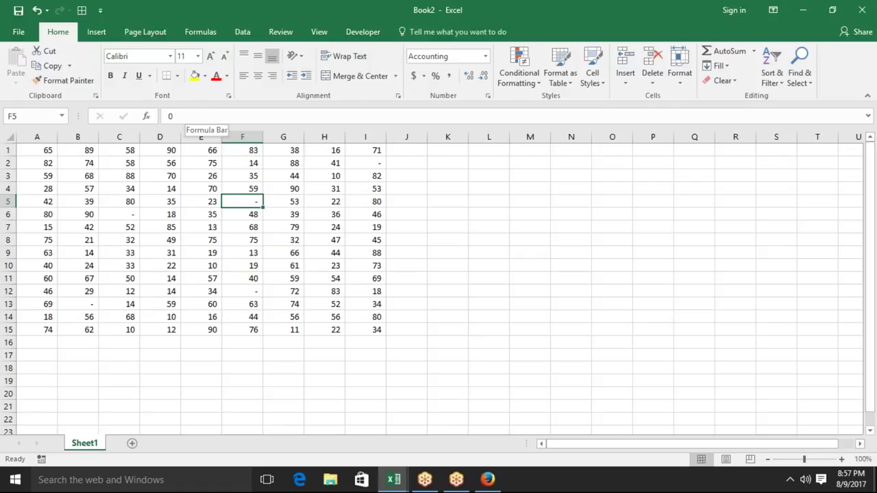
{"action": "left_click", "coordinate": [383, 160]}
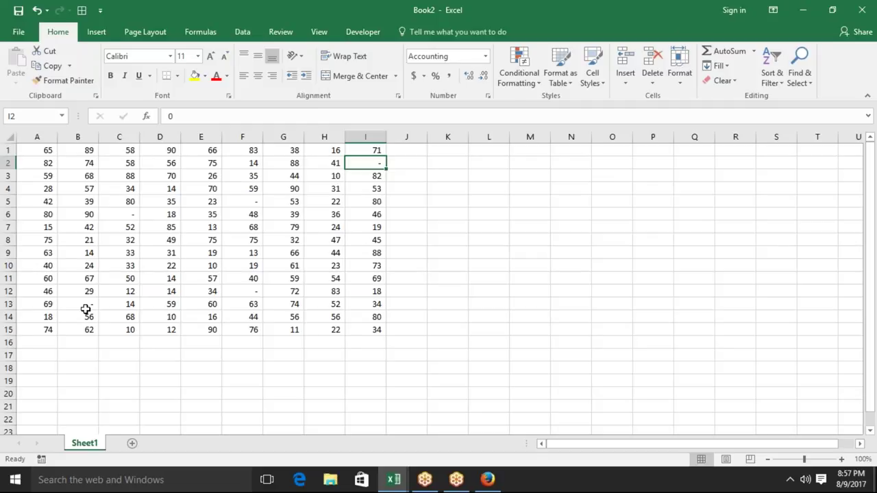
- Move around the number table, then add a new blank worksheet, Sheet2
{"action": "key", "text": "Left"}
{"action": "key", "text": "Left"}
{"action": "key", "text": "Down"}
{"action": "key", "text": "Down"}
{"action": "key", "text": "Left"}
{"action": "key", "text": "Left"}
{"action": "key", "text": "Down"}
{"action": "key", "text": "Right"}
{"action": "key", "text": "Left"}
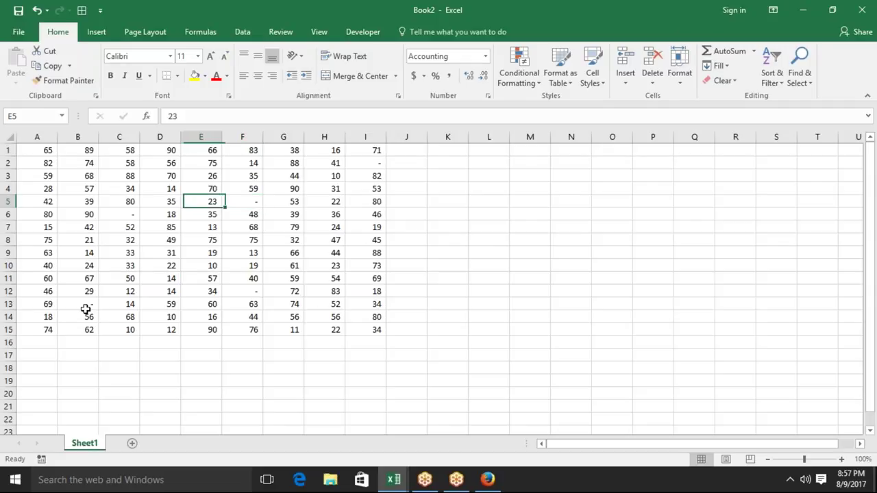
{"action": "key", "text": "Left"}
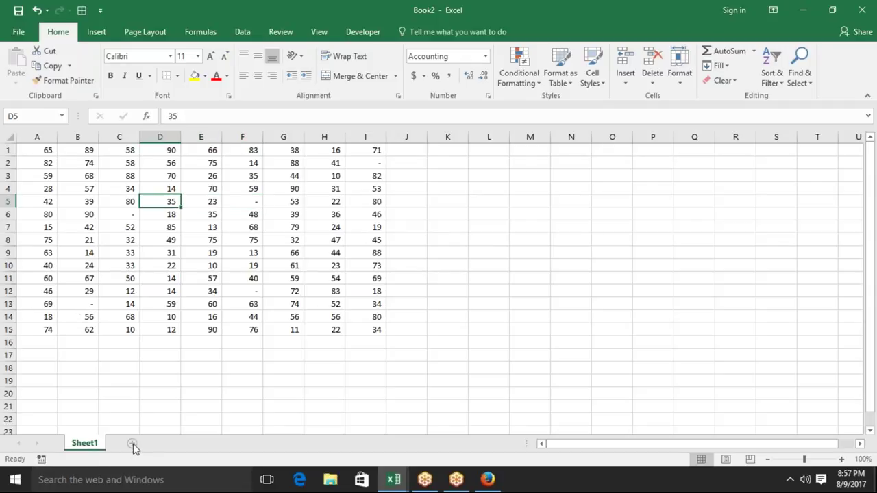
{"action": "left_click", "coordinate": [132, 443]}
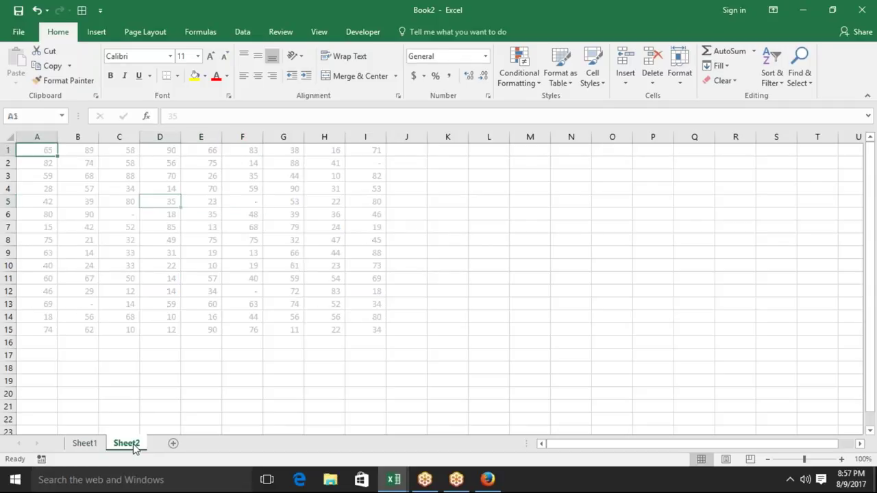
- Browse the Time and Date number formats, then cancel without changes
{"action": "left_click", "coordinate": [488, 95]}
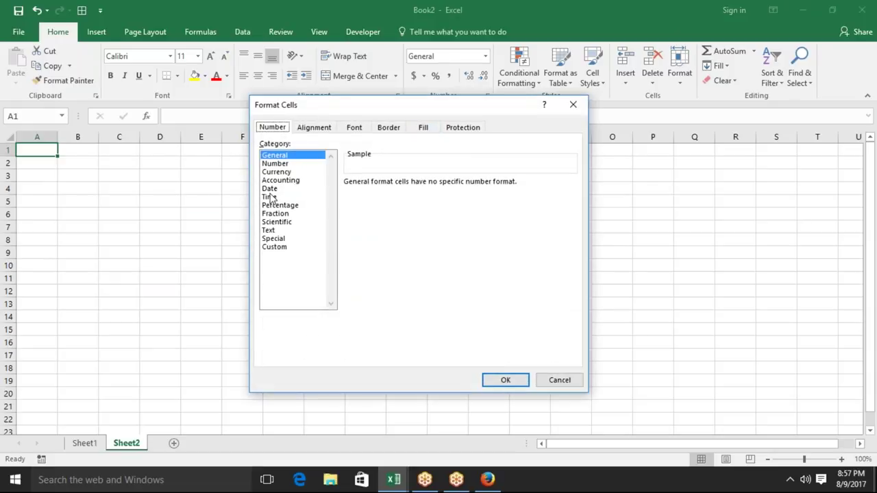
{"action": "left_click", "coordinate": [270, 197]}
{"action": "left_click", "coordinate": [270, 189]}
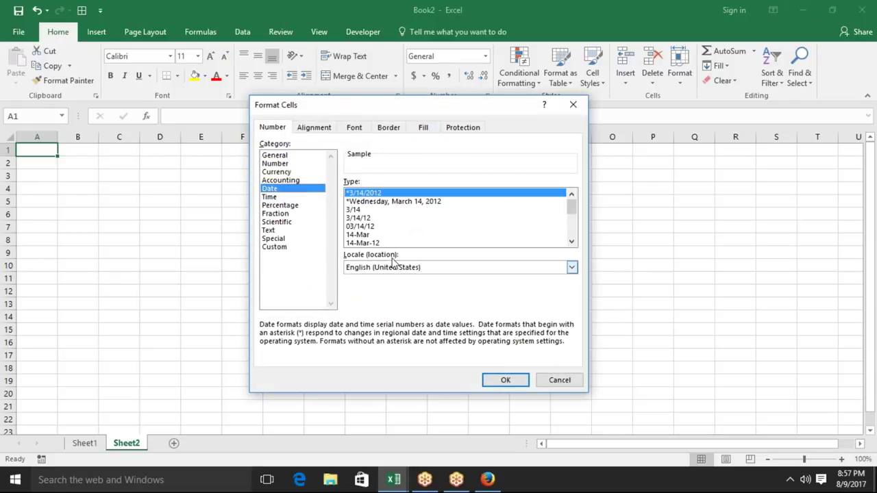
{"action": "key", "text": "Escape"}
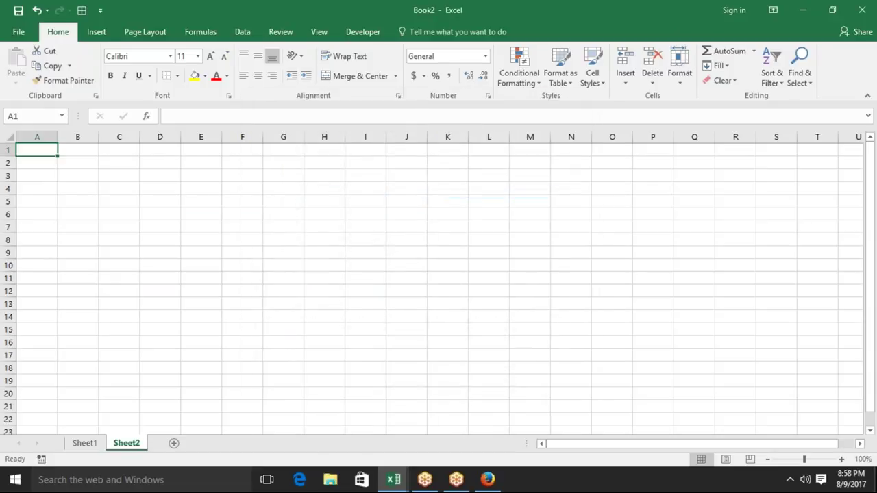
- Enter 54:20 in B3 and apply General format to show 2.263889
{"action": "left_click", "coordinate": [75, 178]}
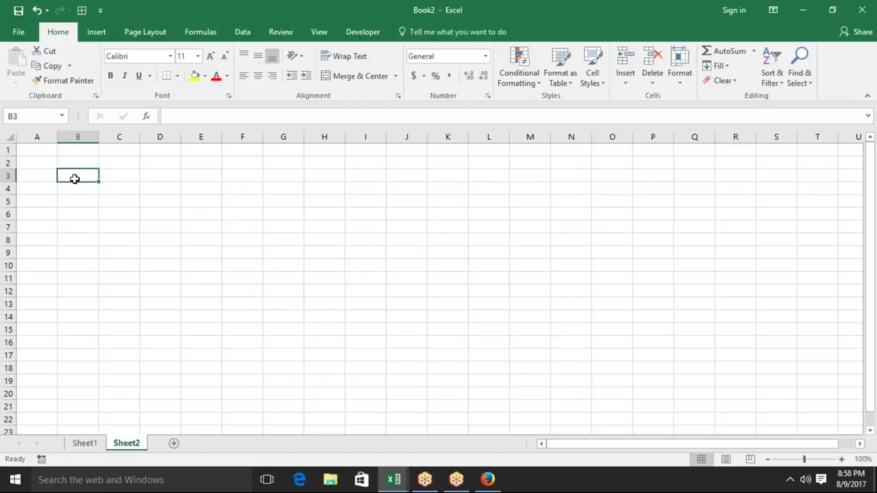
{"action": "type", "text": "54:20"}
{"action": "key", "text": "Return"}
{"action": "left_click", "coordinate": [77, 175]}
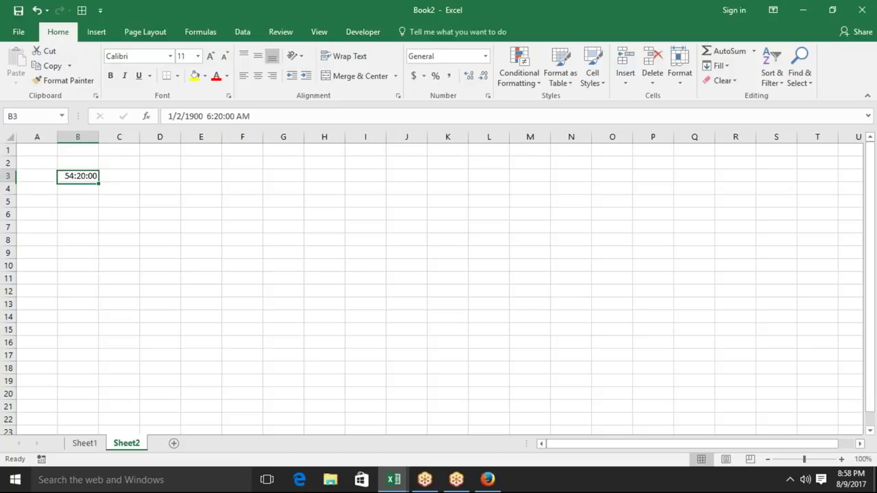
{"action": "key", "text": "ctrl+shift+asciitilde"}
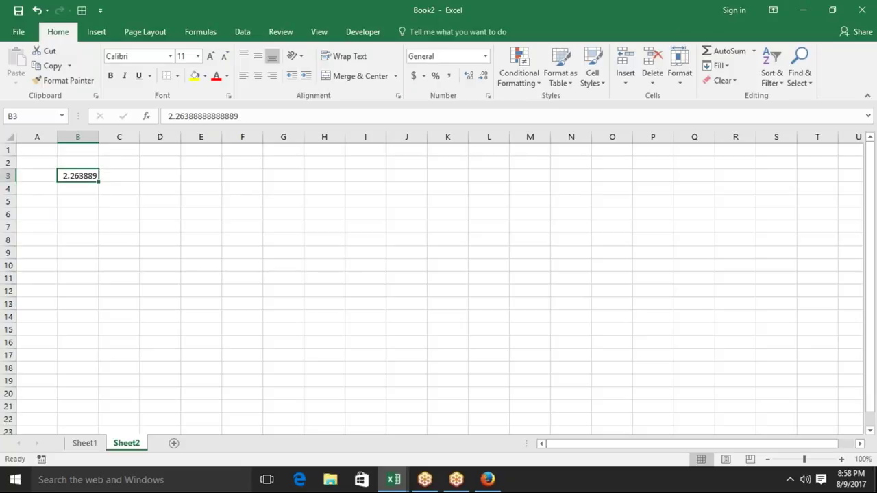
- Apply the 13:30 Time format to B3, which shows 6:20, then undo it
{"action": "left_click", "coordinate": [486, 96]}
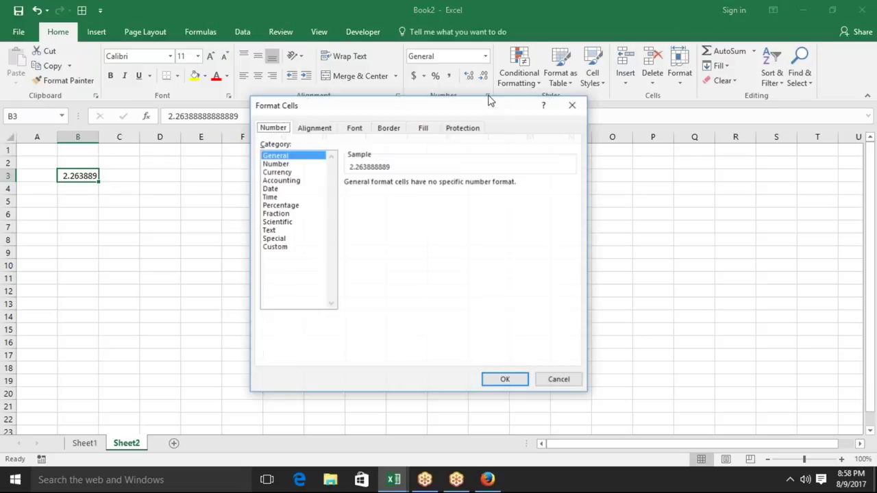
{"action": "left_click", "coordinate": [309, 198]}
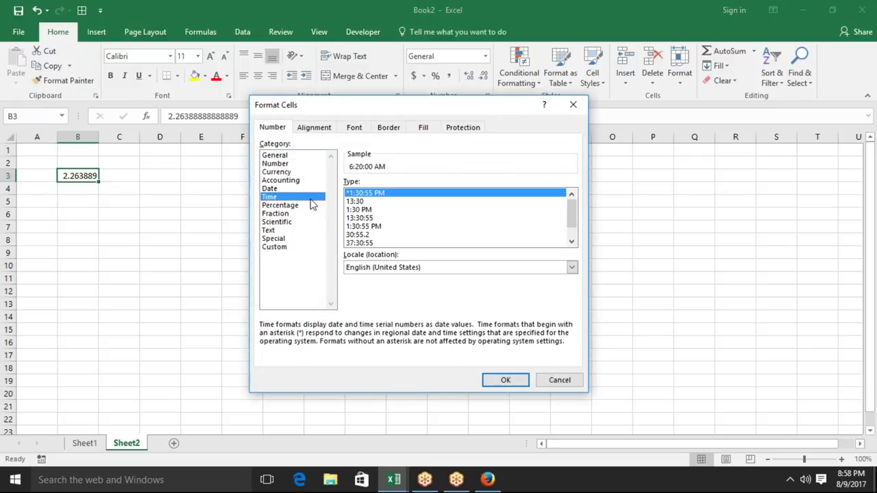
{"action": "left_click", "coordinate": [356, 201]}
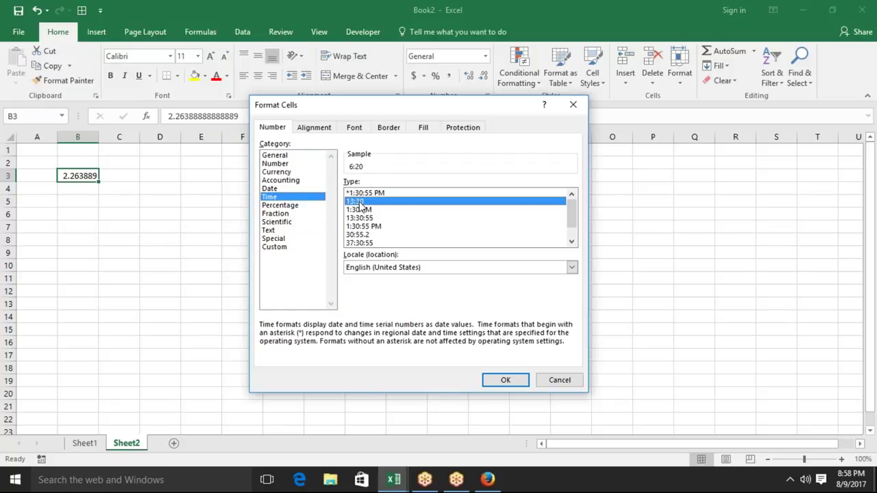
{"action": "left_click", "coordinate": [504, 379]}
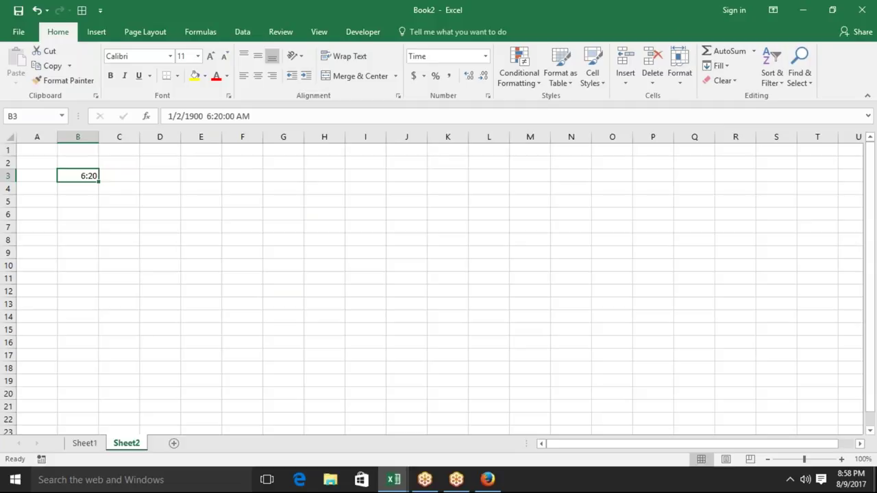
{"action": "key", "text": "ctrl+z"}
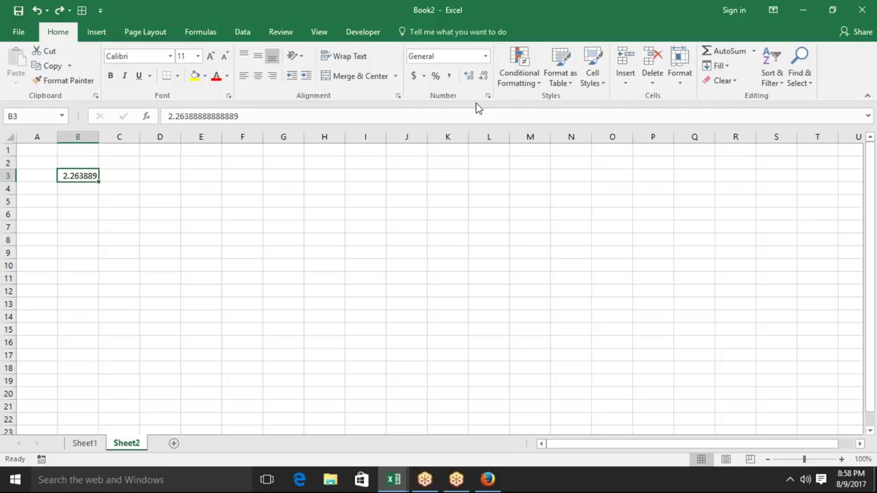
{"action": "left_click", "coordinate": [488, 98]}
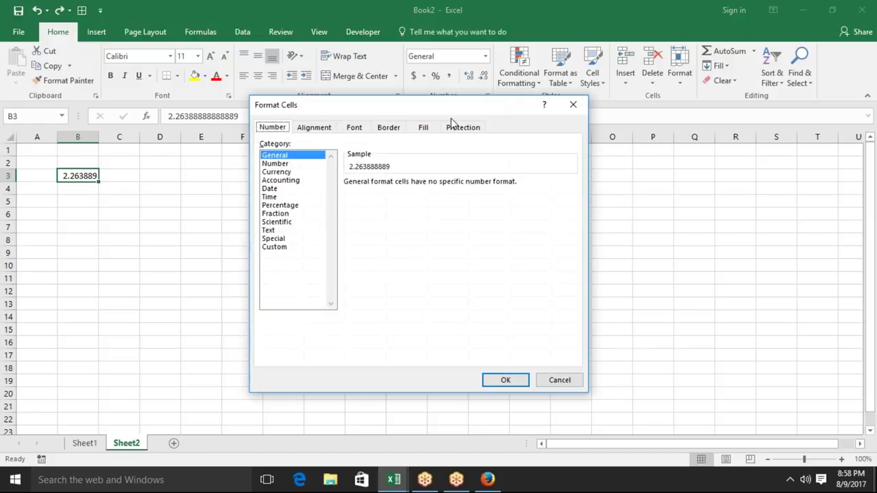
{"action": "left_click", "coordinate": [281, 197]}
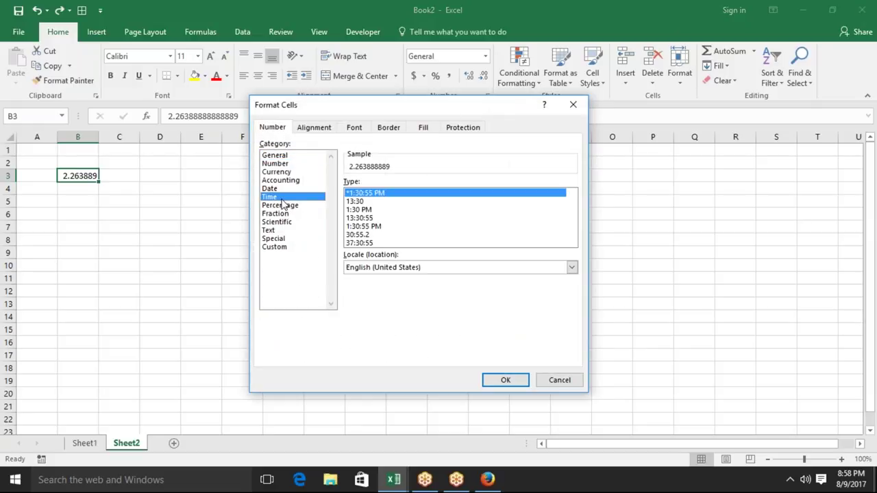
{"action": "left_click", "coordinate": [360, 244]}
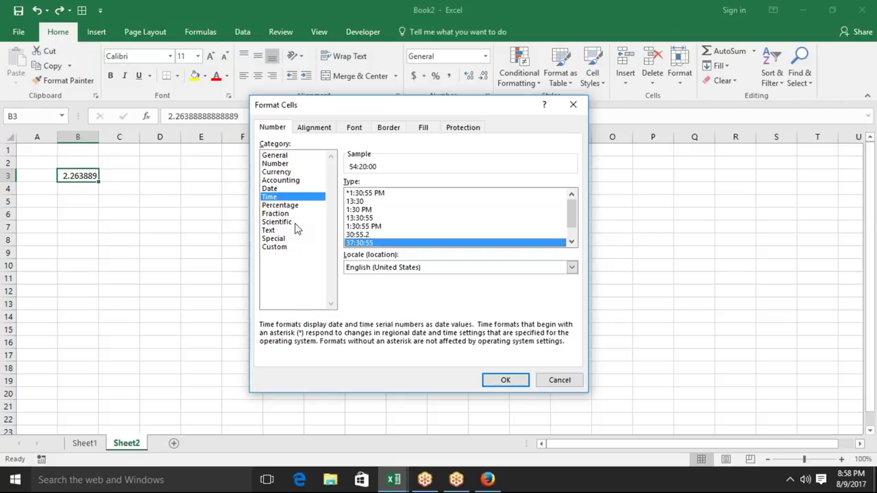
{"action": "key", "text": "Escape"}
- Enter 2.5 in F6 and format it as a fraction in halves, 2 1/2
{"action": "type", "text": "2.5"}
{"action": "key", "text": "Return"}
{"action": "key", "text": "Up"}
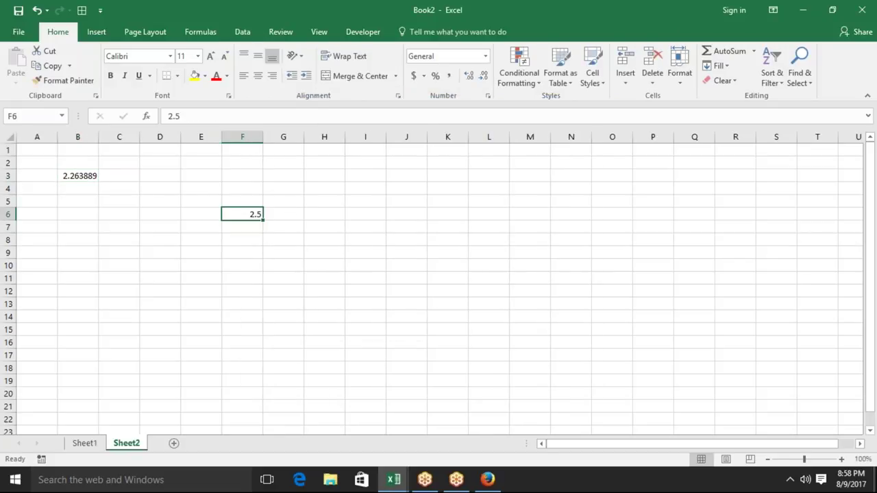
{"action": "left_click", "coordinate": [487, 97]}
{"action": "left_click", "coordinate": [294, 215]}
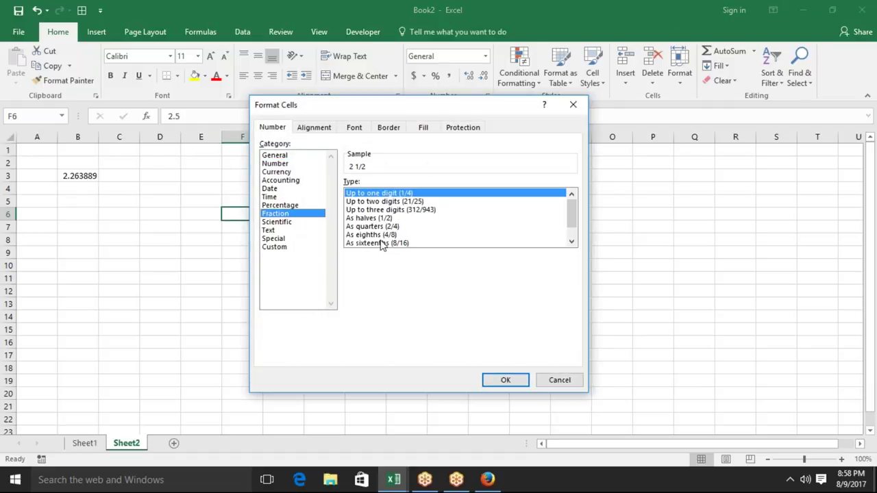
{"action": "left_click", "coordinate": [385, 218]}
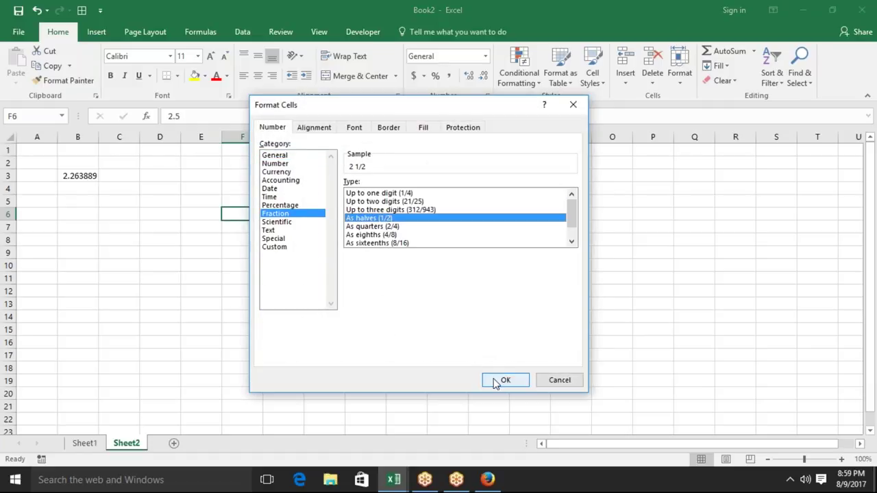
{"action": "left_click", "coordinate": [498, 382]}
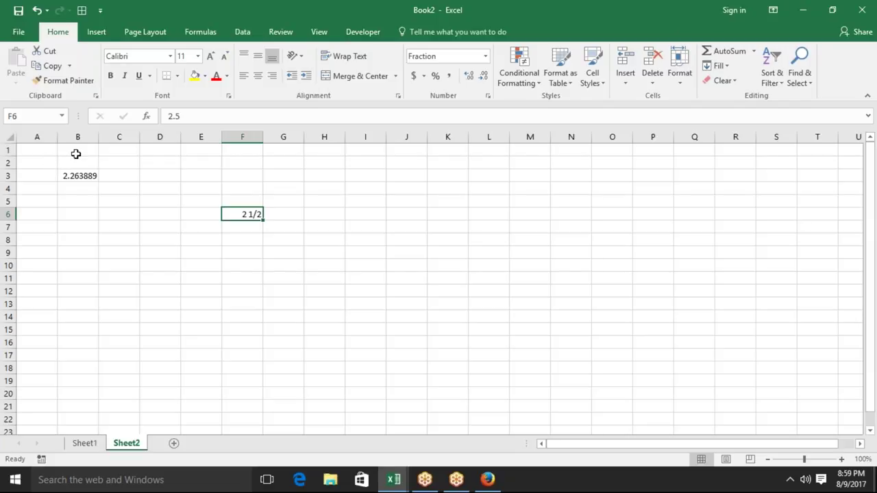
- Clear columns B:H and enter the heading Chq in A1
{"action": "left_click_drag", "start_coordinate": [79, 144], "coordinate": [338, 168]}
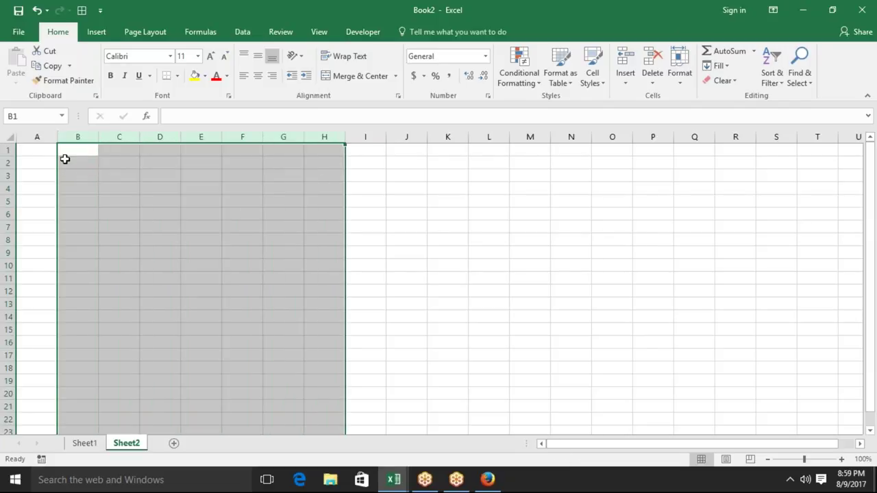
{"action": "left_click", "coordinate": [41, 152]}
{"action": "type", "text": "C"}
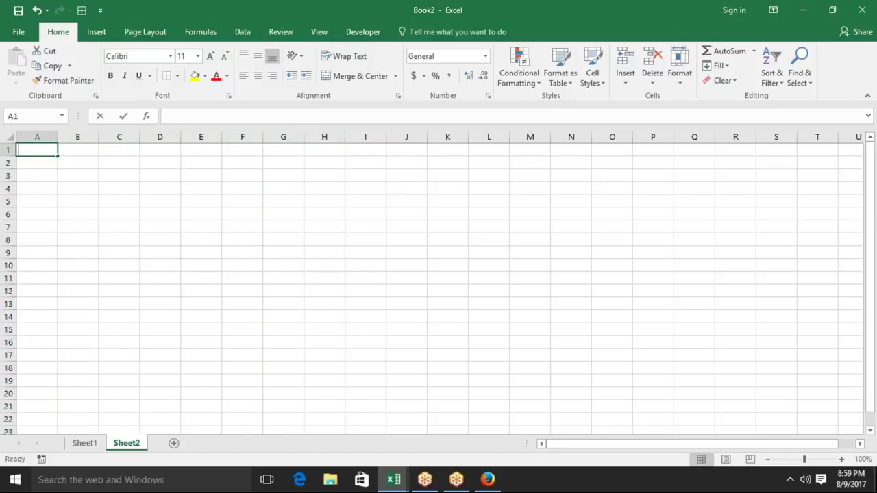
{"action": "type", "text": "hh"}
{"action": "key", "text": "BackSpace"}
{"action": "type", "text": "q"}
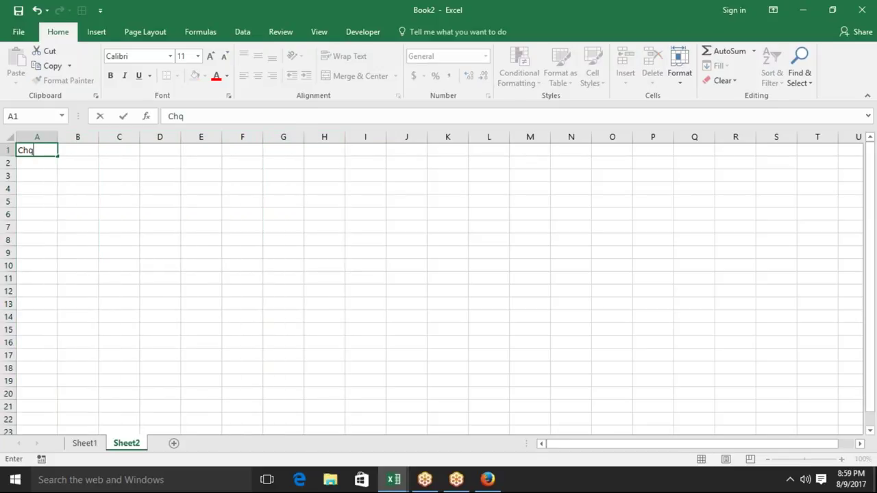
{"action": "key", "text": "Return"}
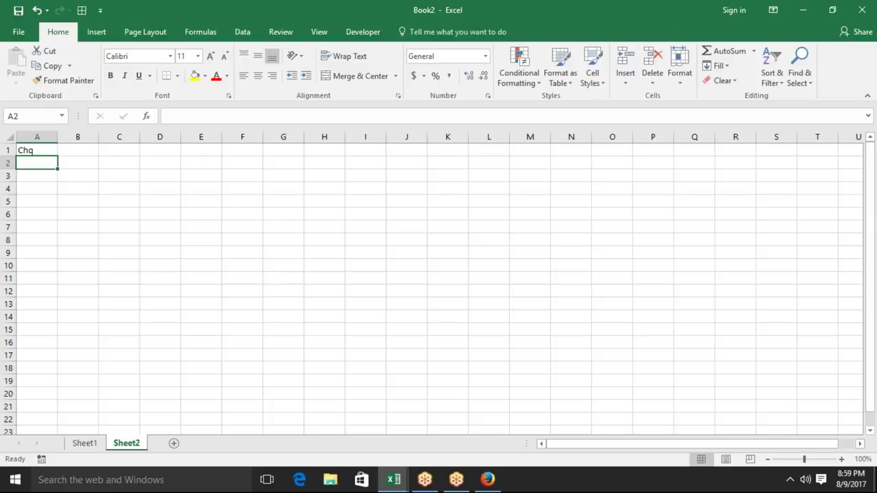
- Enter '000123 in A2 so it keeps its leading zeros as text
{"action": "type", "text": "000123"}
{"action": "key", "text": "Return"}
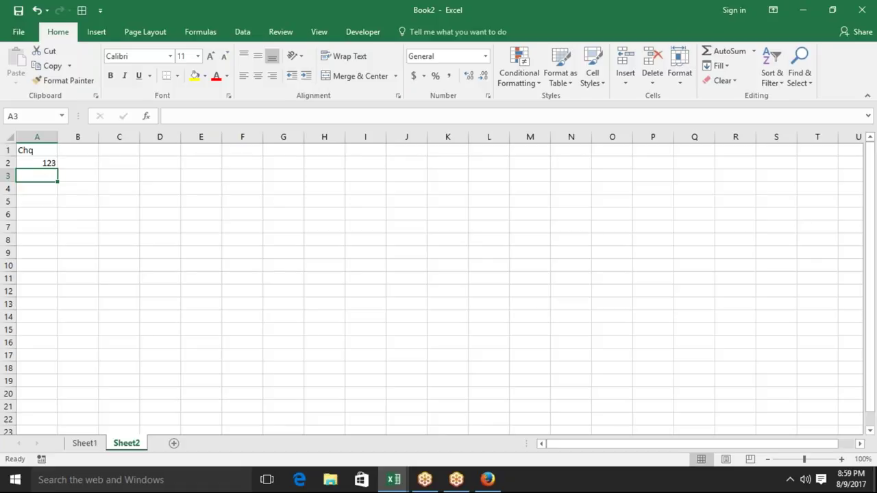
{"action": "left_click", "coordinate": [37, 162]}
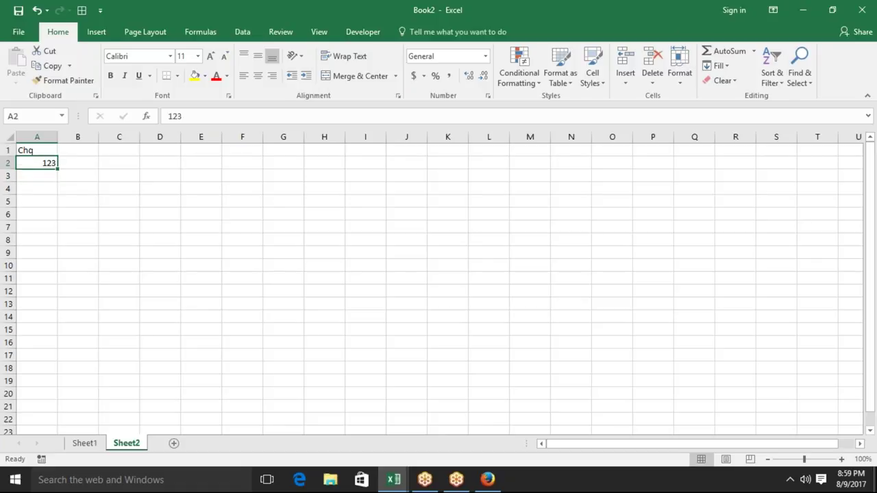
{"action": "key", "text": "Delete"}
{"action": "type", "text": "'"}
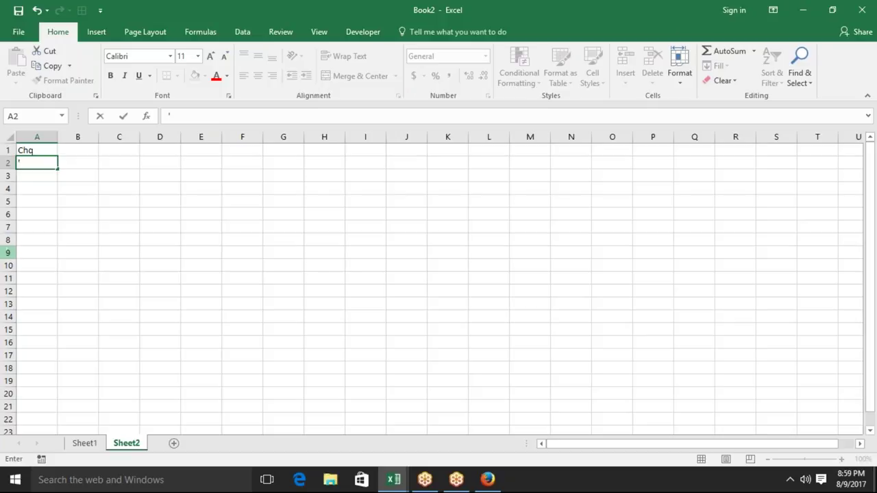
{"action": "type", "text": "000123"}
{"action": "key", "text": "Return"}
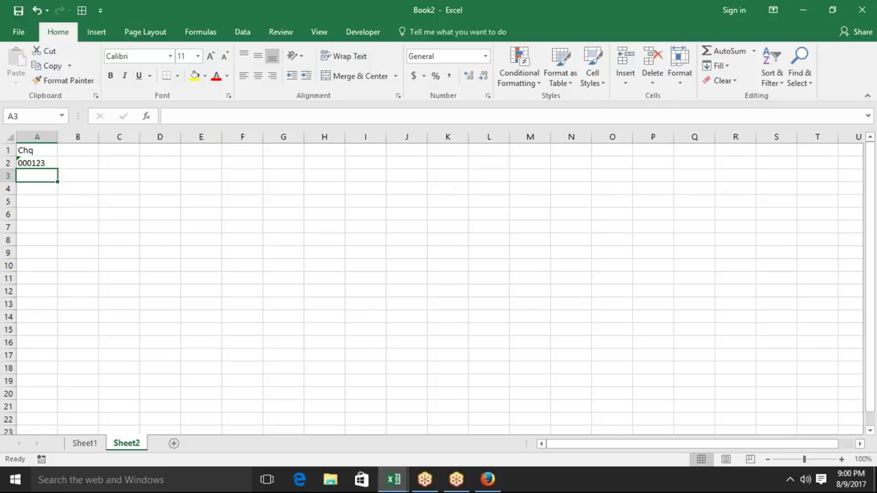
- Format column A with the Text number category
{"action": "left_click", "coordinate": [38, 137]}
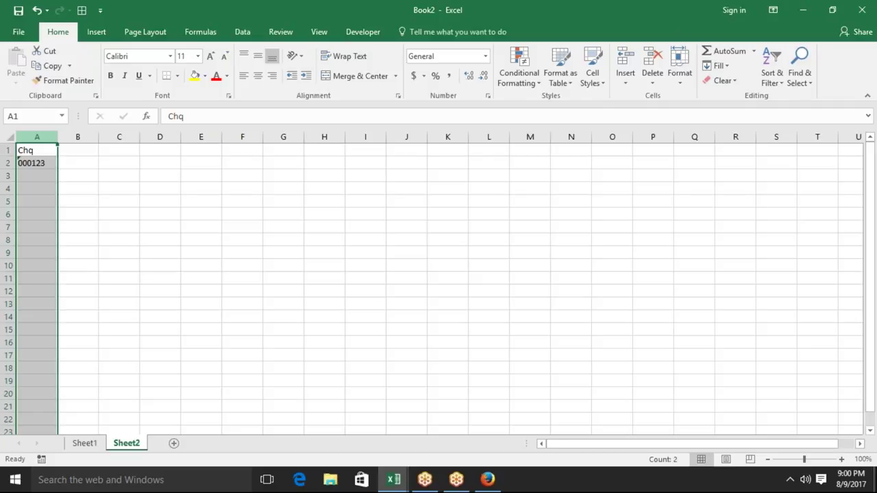
{"action": "right_click", "coordinate": [39, 136]}
{"action": "left_click", "coordinate": [76, 276]}
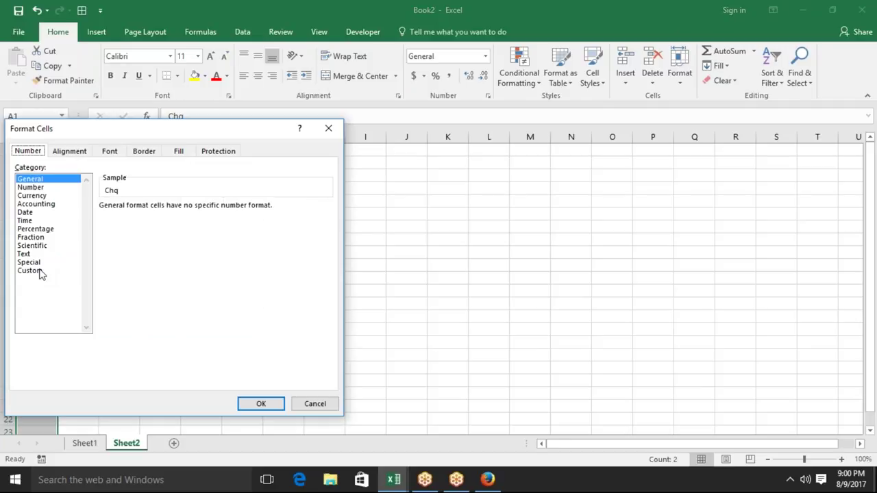
{"action": "left_click", "coordinate": [27, 255]}
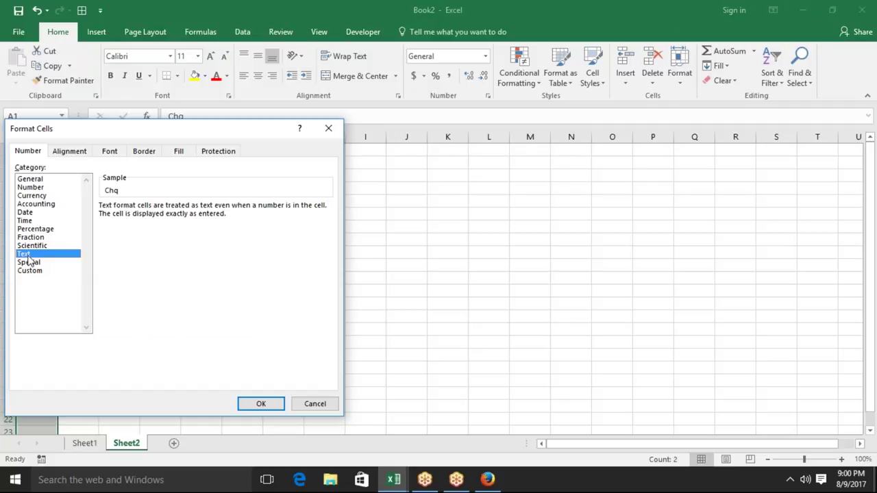
{"action": "left_click", "coordinate": [256, 407]}
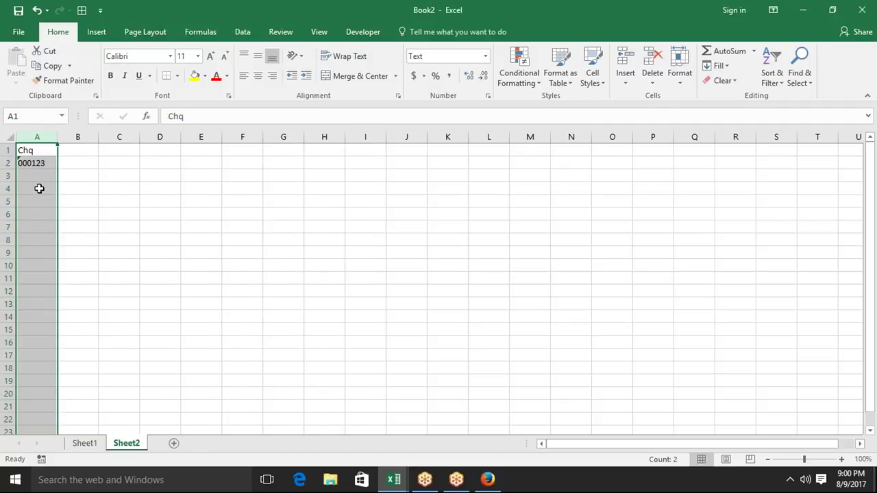
- Enter 000125 in A3 and a SUM formula over A1:A3 in A4
{"action": "left_click", "coordinate": [41, 179]}
{"action": "type", "text": "000125"}
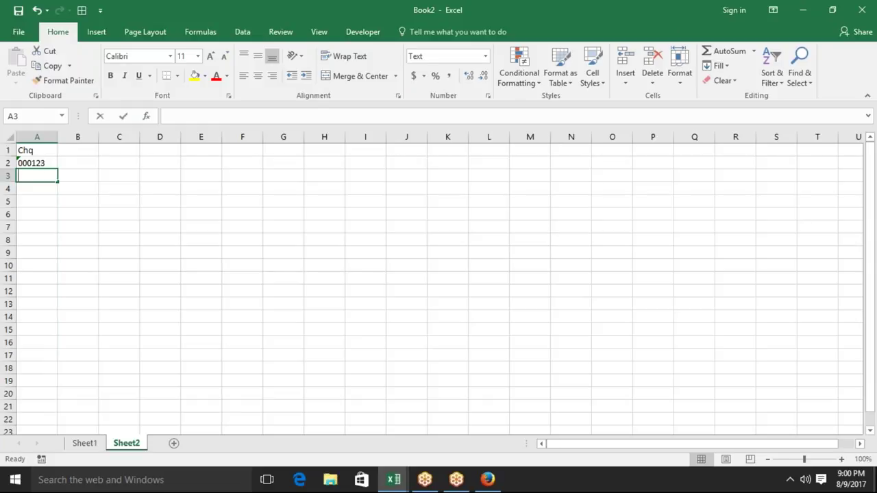
{"action": "key", "text": "Return"}
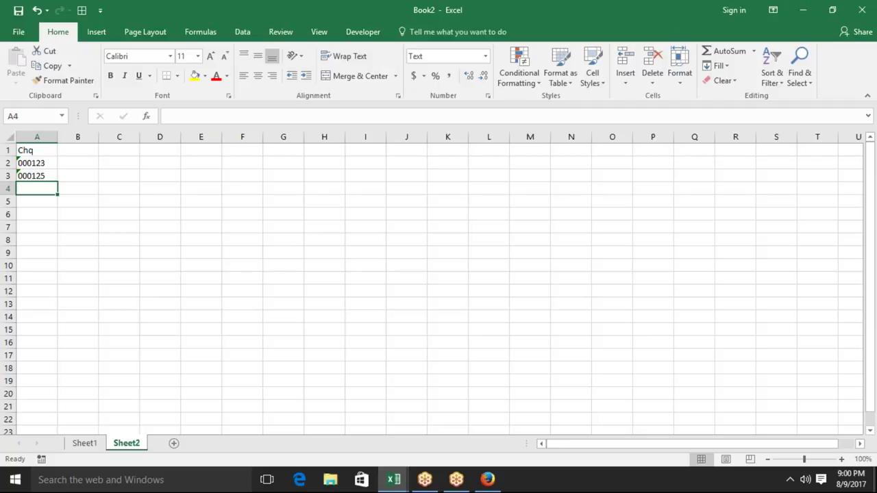
{"action": "type", "text": "=sum"}
{"action": "key", "text": "Tab"}
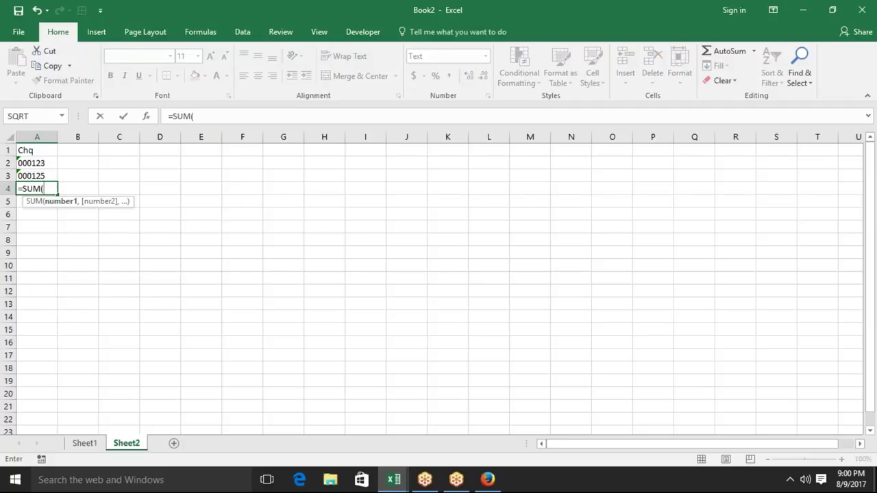
{"action": "key", "text": "Up"}
{"action": "key", "text": "shift+Up"}
{"action": "key", "text": "shift+Up"}
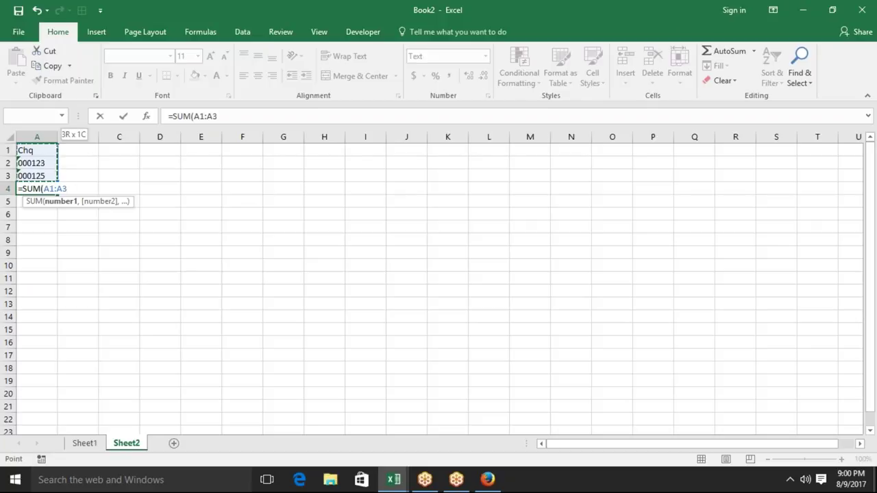
{"action": "key", "text": "Return"}
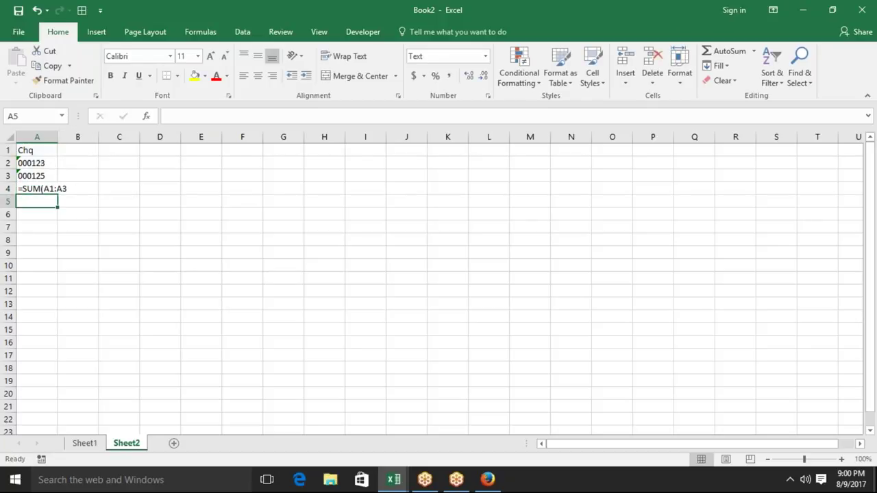
- Autofit column A, enter 125, 331, 4131 and 32311 in E2:E5, then select that range
{"action": "double_click", "coordinate": [58, 137]}
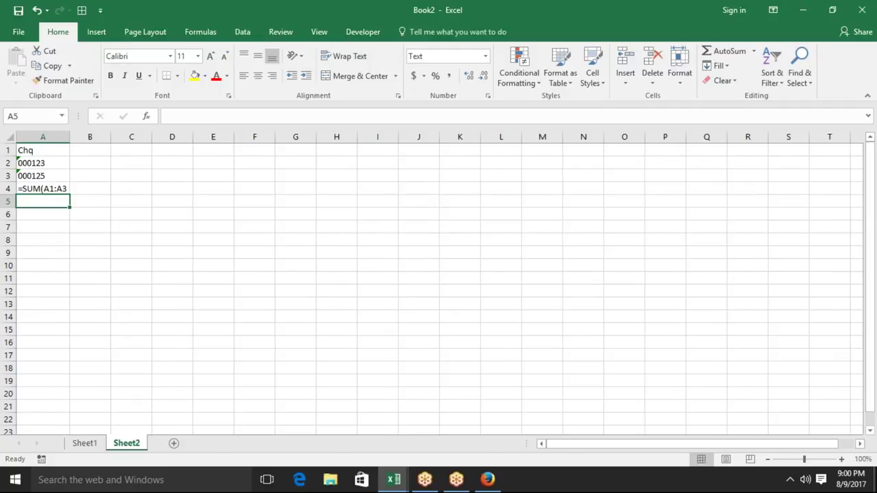
{"action": "left_click", "coordinate": [225, 159]}
{"action": "type", "text": "125"}
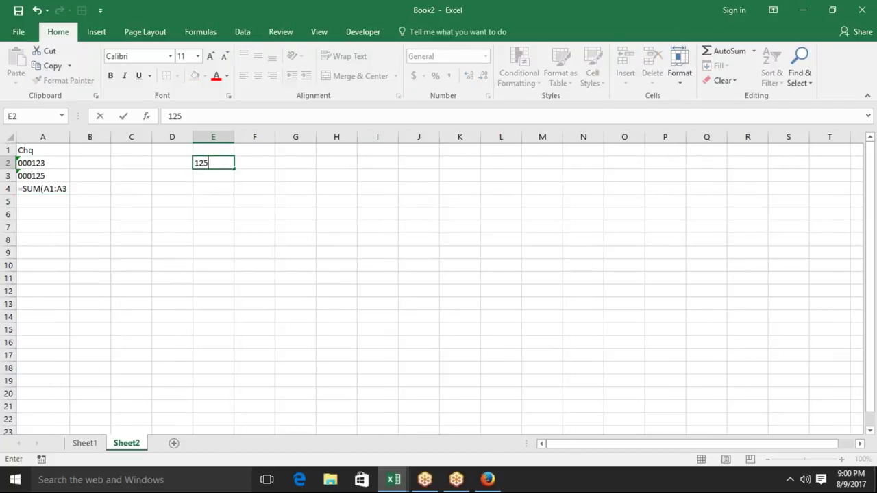
{"action": "key", "text": "Return"}
{"action": "type", "text": "331"}
{"action": "key", "text": "Return"}
{"action": "type", "text": "4131"}
{"action": "key", "text": "Return"}
{"action": "type", "text": "32311"}
{"action": "key", "text": "Return"}
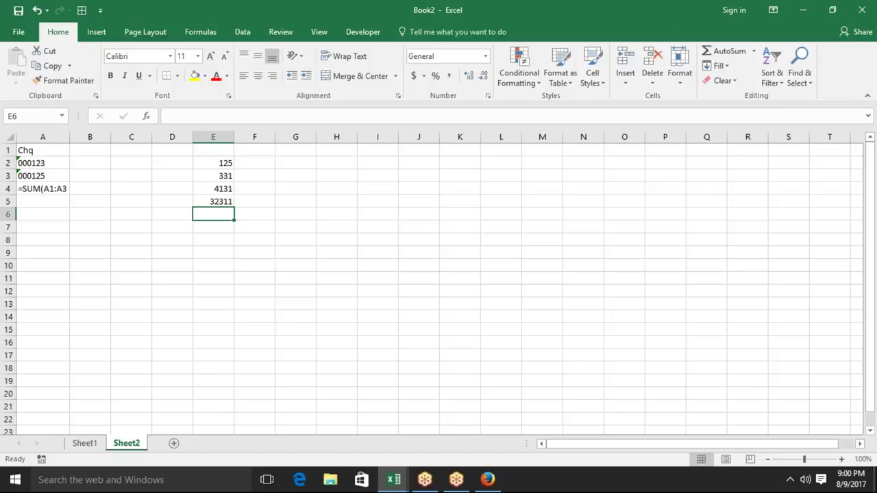
{"action": "key", "text": "Up"}
{"action": "key", "text": "Up"}
{"action": "key", "text": "Up"}
{"action": "key", "text": "Up"}
{"action": "key", "text": "ctrl+shift+Down"}
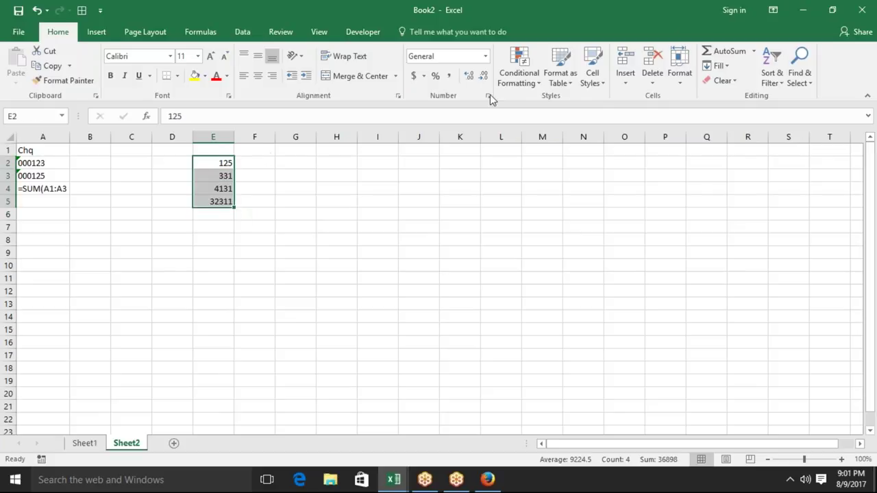
- Apply custom format 000000 to E2:E5 so 125 shows as 000125, and check E2
{"action": "left_click", "coordinate": [488, 96]}
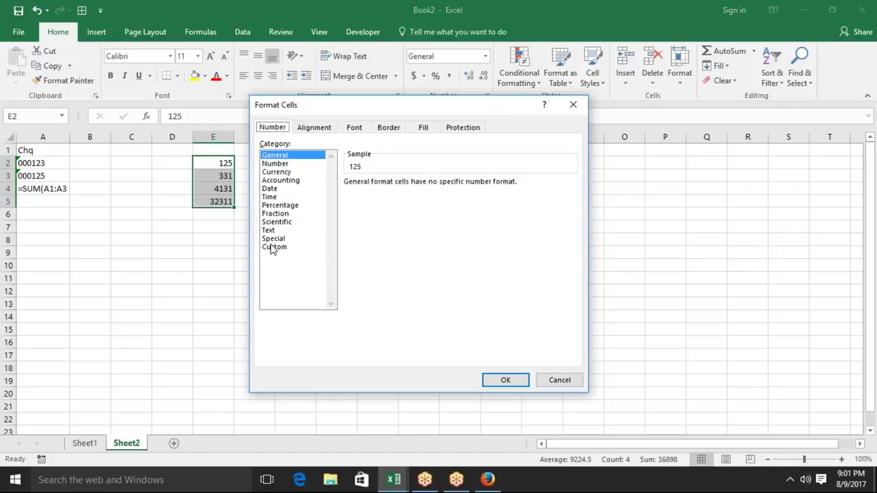
{"action": "left_click", "coordinate": [272, 248]}
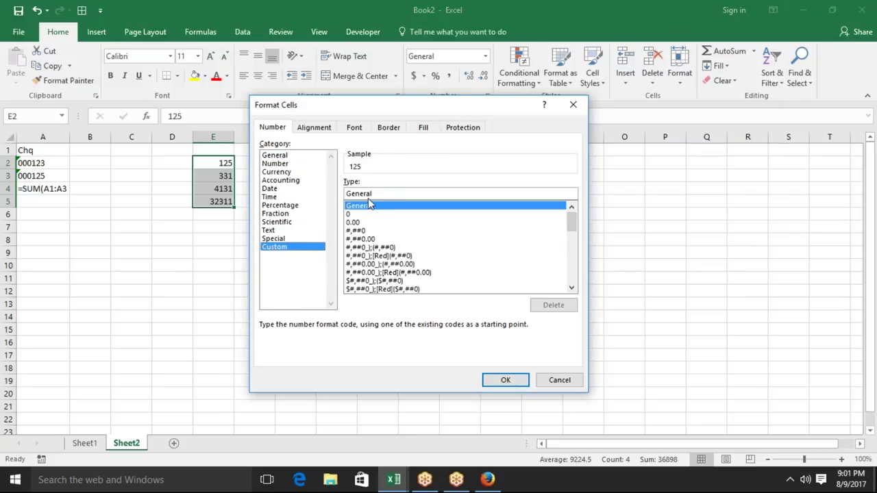
{"action": "type", "text": "00000"}
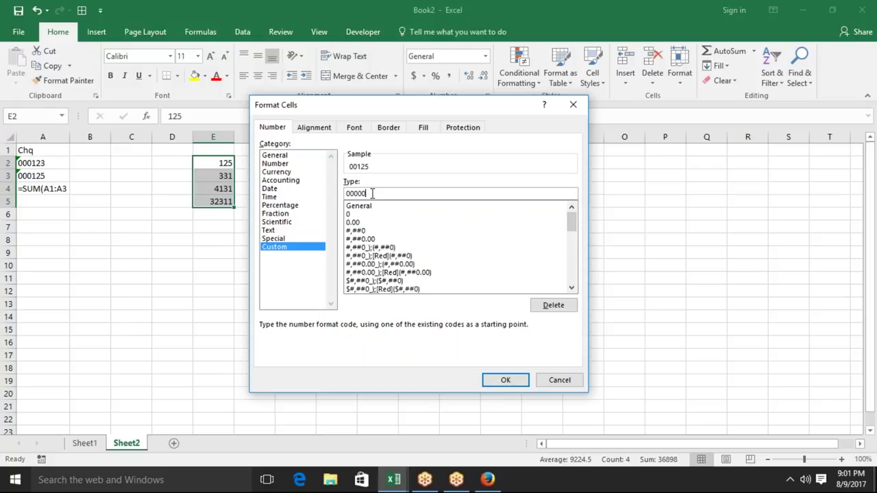
{"action": "type", "text": "0"}
{"action": "left_click", "coordinate": [504, 380]}
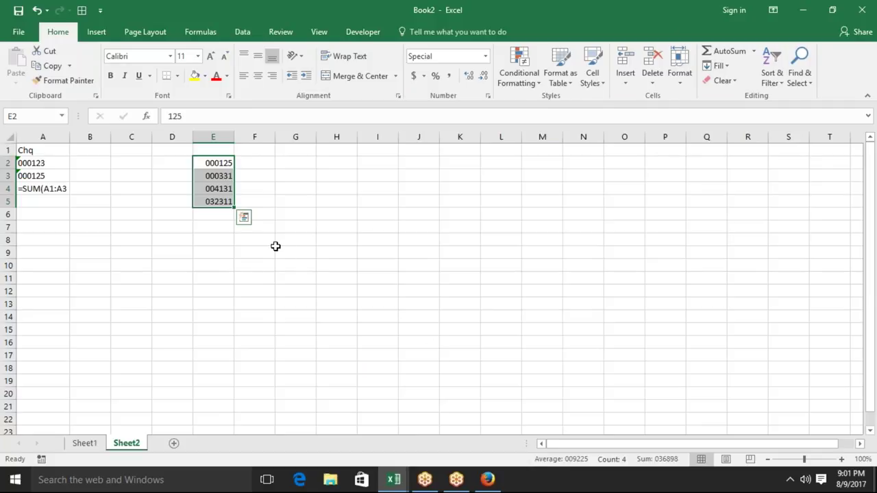
{"action": "left_click", "coordinate": [227, 162]}
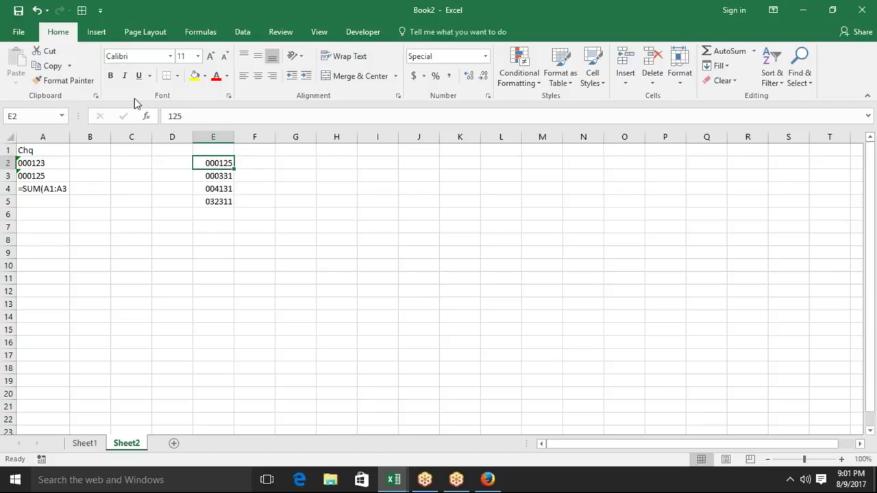
- Enter '000125 in I2 as a text value
{"action": "left_click", "coordinate": [361, 167]}
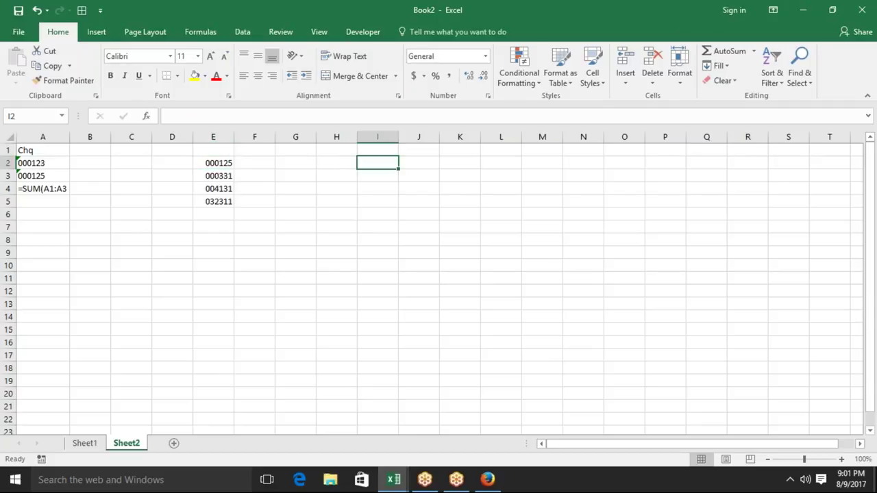
{"action": "type", "text": "'000125"}
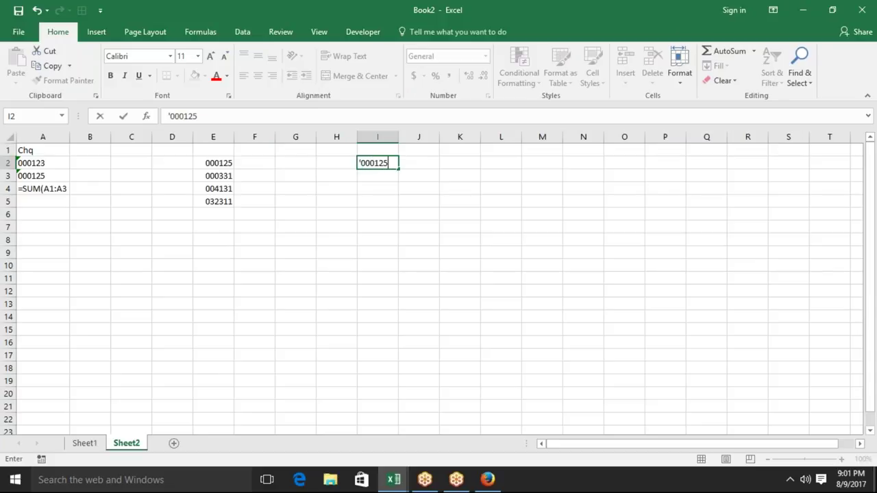
{"action": "key", "text": "Return"}
- Enter =E2=I2 in G3, which returns FALSE
{"action": "left_click", "coordinate": [309, 180]}
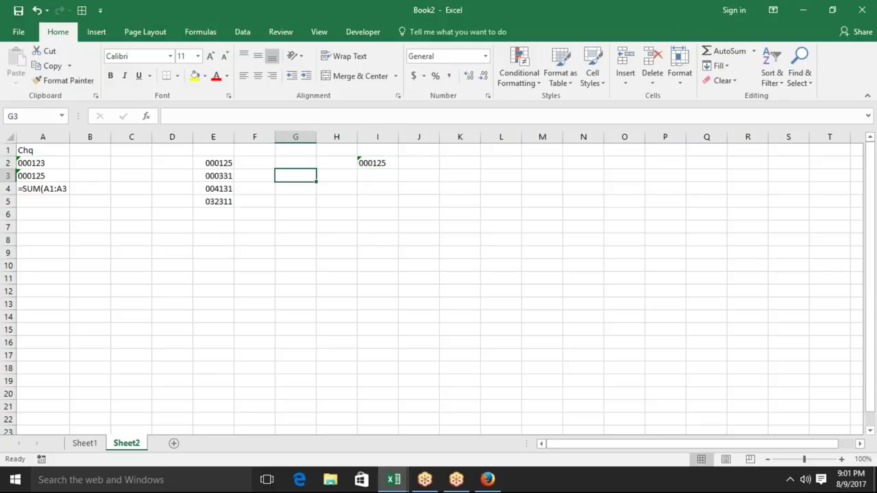
{"action": "type", "text": "="}
{"action": "left_click", "coordinate": [215, 163]}
{"action": "type", "text": "="}
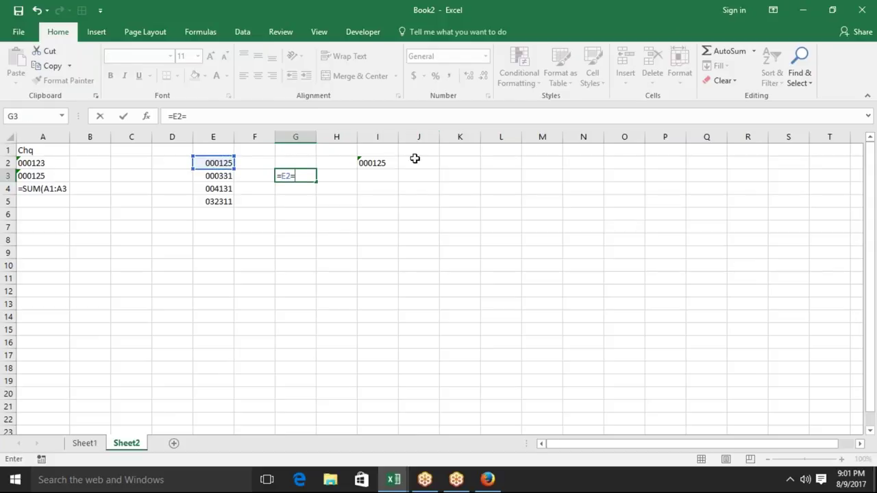
{"action": "left_click", "coordinate": [384, 163]}
{"action": "key", "text": "Return"}
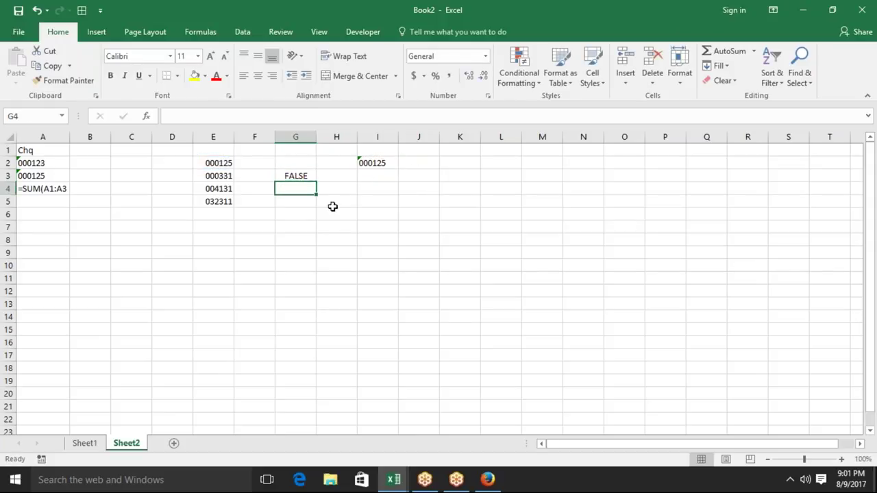
- Select E2:E5 and remove the 000000 format so the numbers show 125 through 32311 again
{"action": "left_click", "coordinate": [213, 163]}
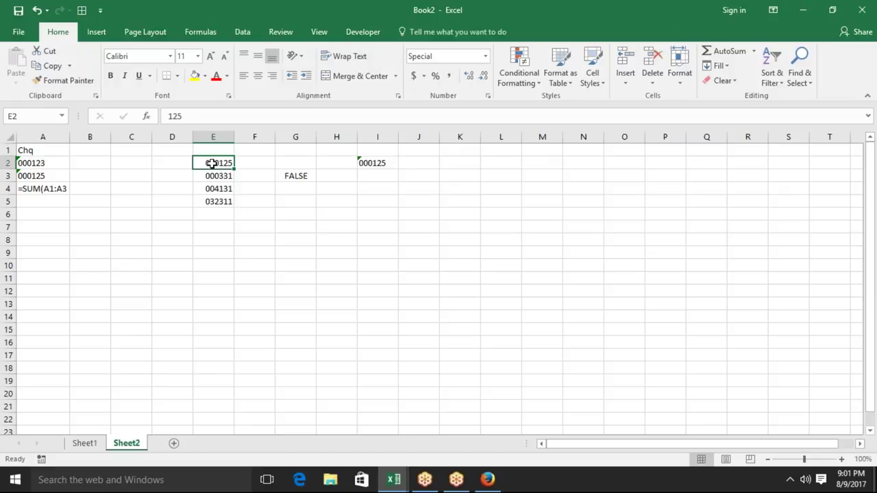
{"action": "left_click", "coordinate": [245, 162]}
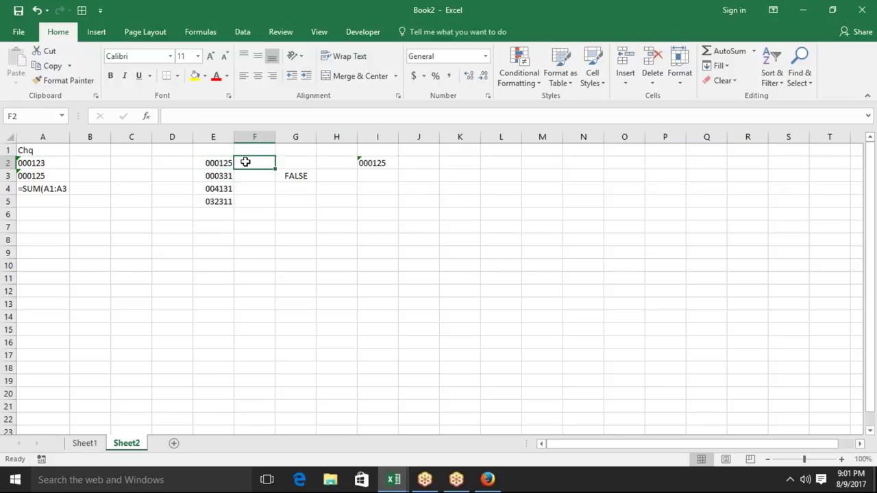
{"action": "left_click", "coordinate": [217, 162]}
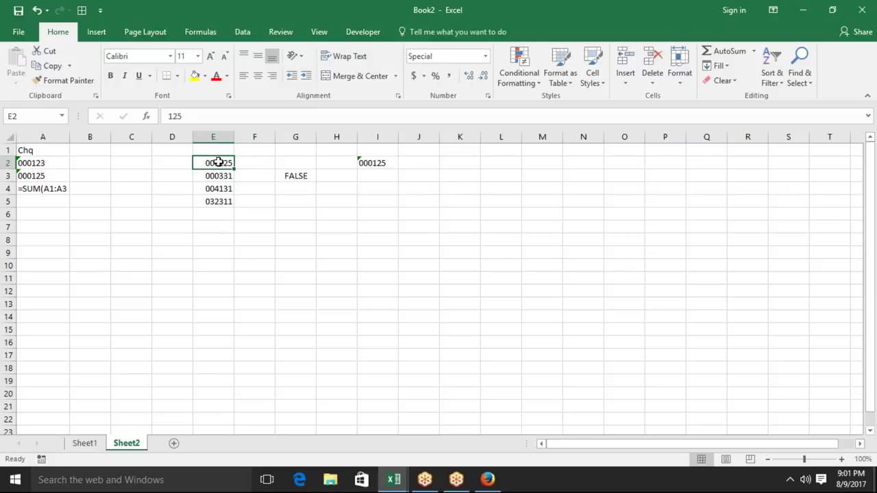
{"action": "key", "text": "shift+ctrl+Down"}
{"action": "key", "text": "ctrl+v"}
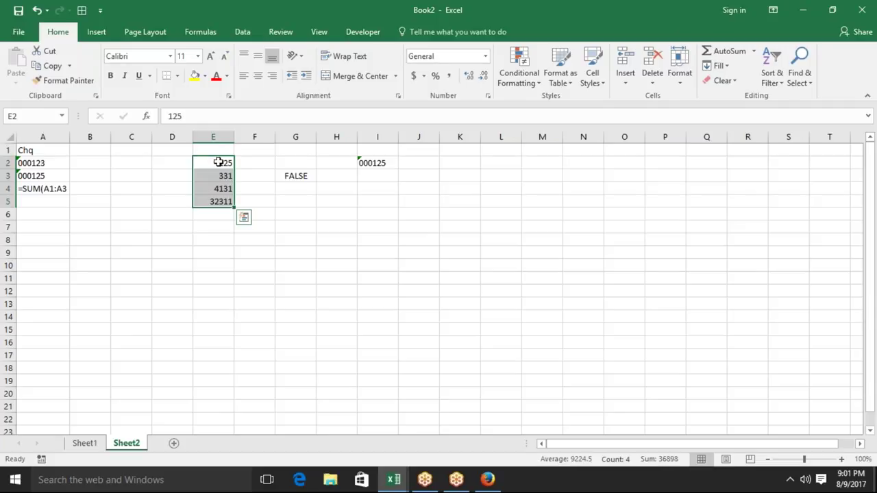
- Enter =TEXT(E2,"000000") in F2 and fill it down to F5
{"action": "left_click", "coordinate": [251, 164]}
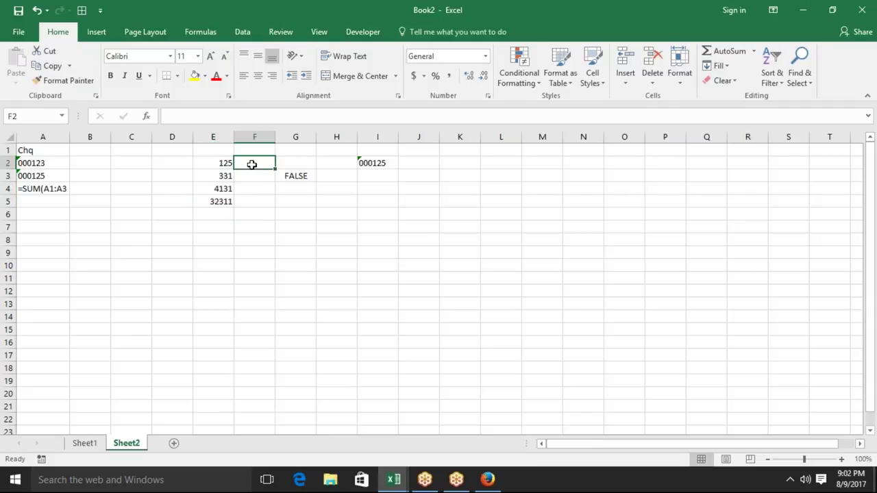
{"action": "type", "text": "=tex"}
{"action": "key", "text": "Tab"}
{"action": "left_click", "coordinate": [213, 163]}
{"action": "type", "text": ",\""}
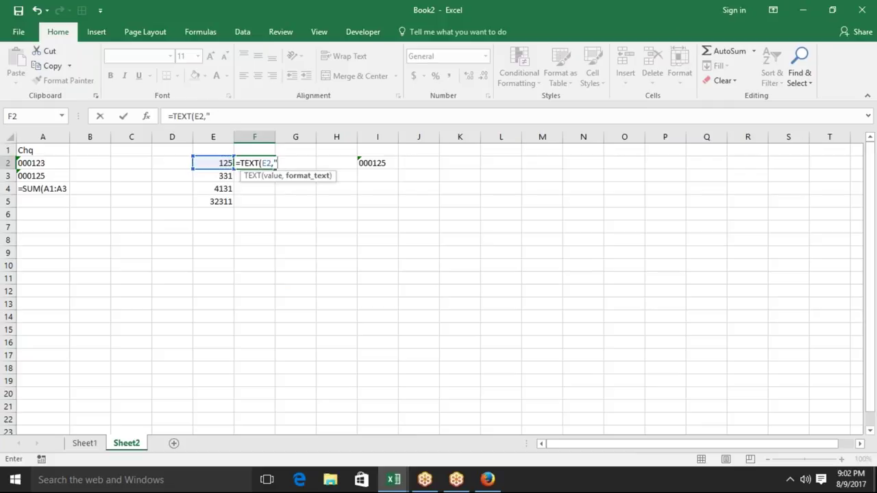
{"action": "type", "text": "000"}
{"action": "type", "text": "0"}
{"action": "type", "text": "\""}
{"action": "key", "text": "Return"}
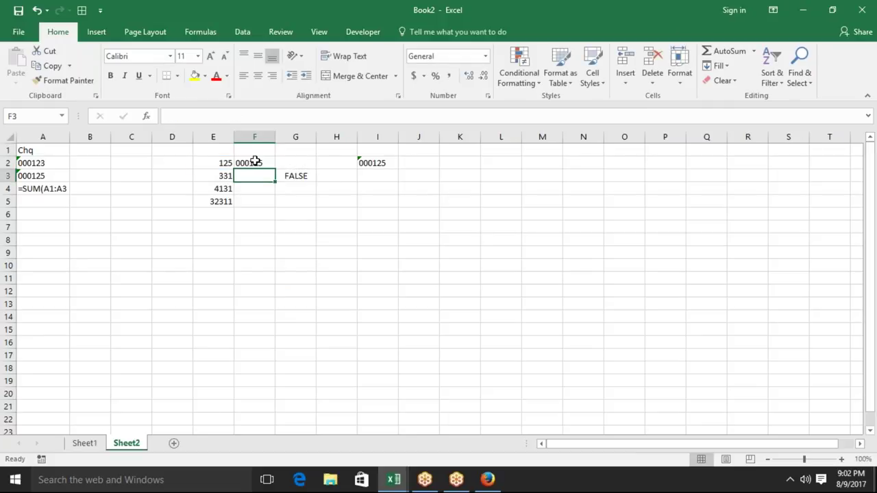
{"action": "left_click", "coordinate": [254, 162]}
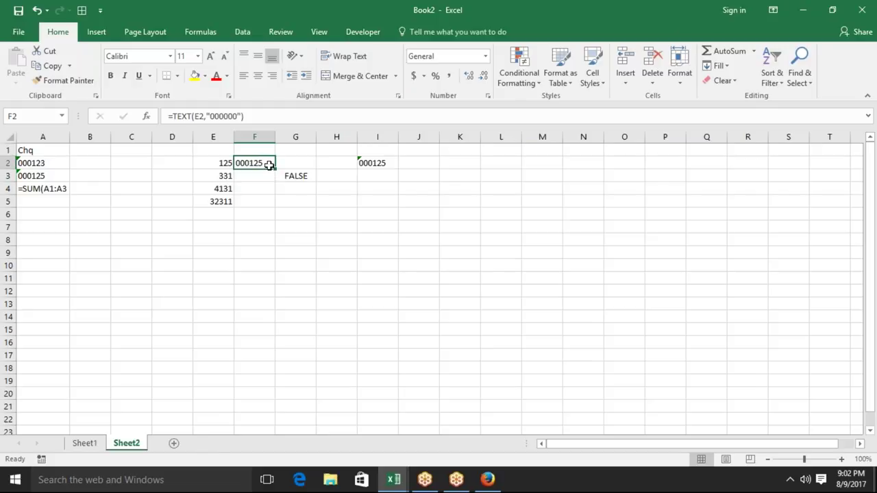
{"action": "double_click", "coordinate": [275, 169]}
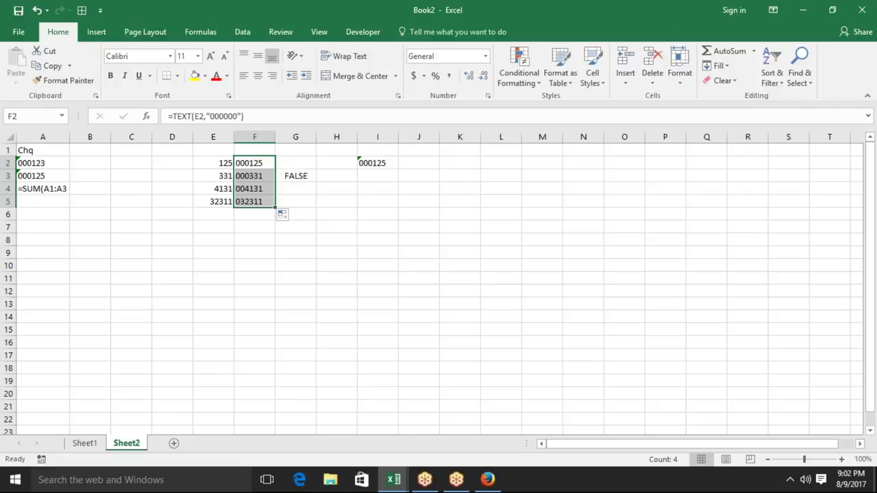
- Enter =F2=I2 in G4, which returns TRUE
{"action": "left_click", "coordinate": [296, 187]}
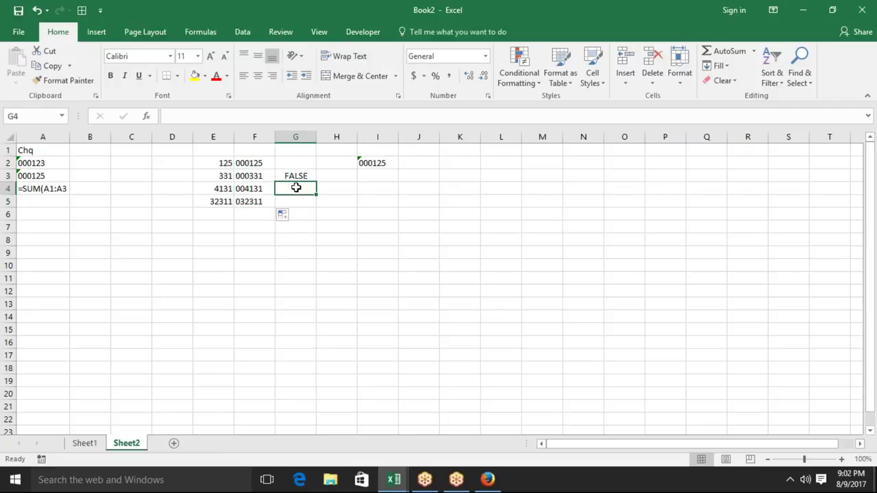
{"action": "type", "text": "="}
{"action": "left_click", "coordinate": [257, 165]}
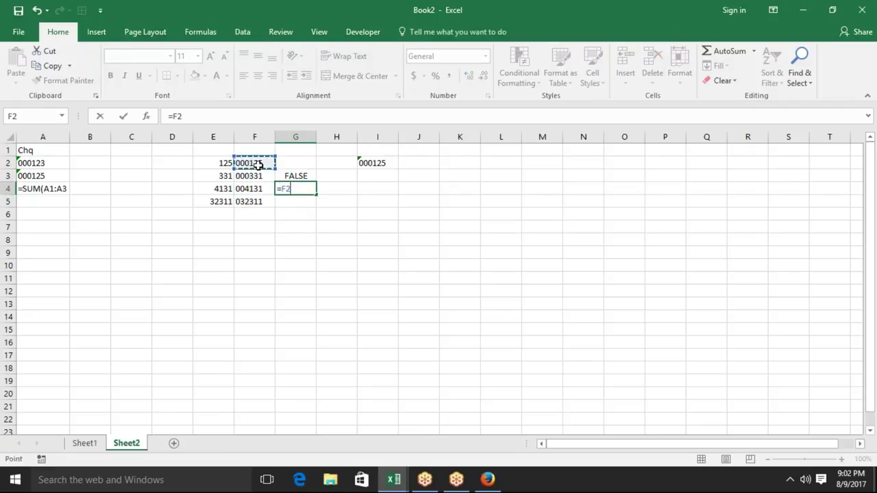
{"action": "type", "text": "="}
{"action": "left_click", "coordinate": [376, 158]}
{"action": "key", "text": "Return"}
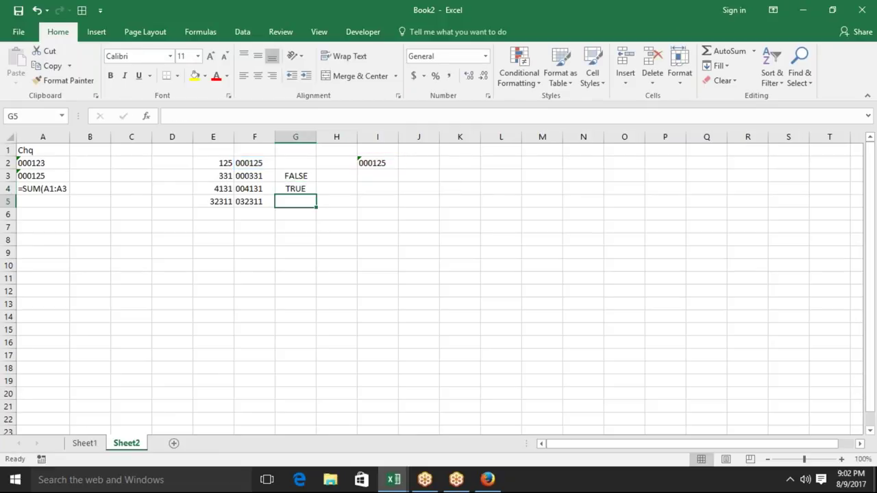
- Type the Mobile header in K1, cancel a +91 entry in K2, and select K2:K5
{"action": "left_click", "coordinate": [417, 149]}
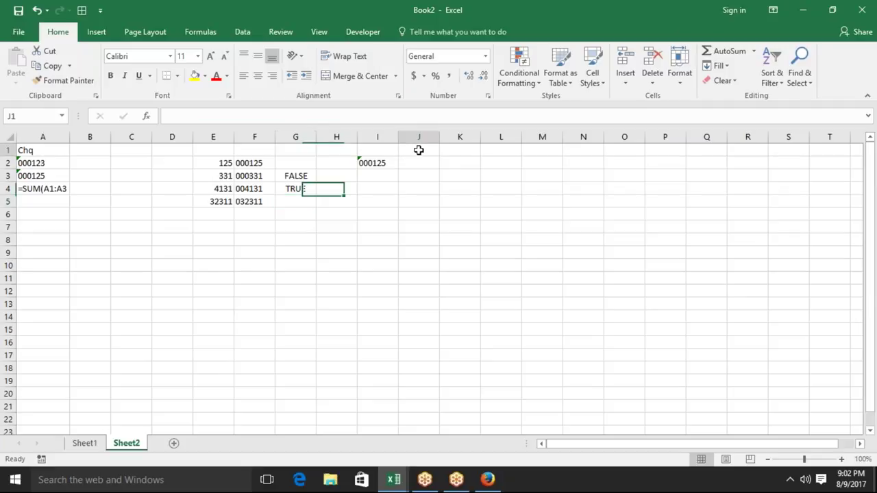
{"action": "key", "text": "Right"}
{"action": "key", "text": "Right"}
{"action": "key", "text": "Right"}
{"action": "key", "text": "Left"}
{"action": "key", "text": "Left"}
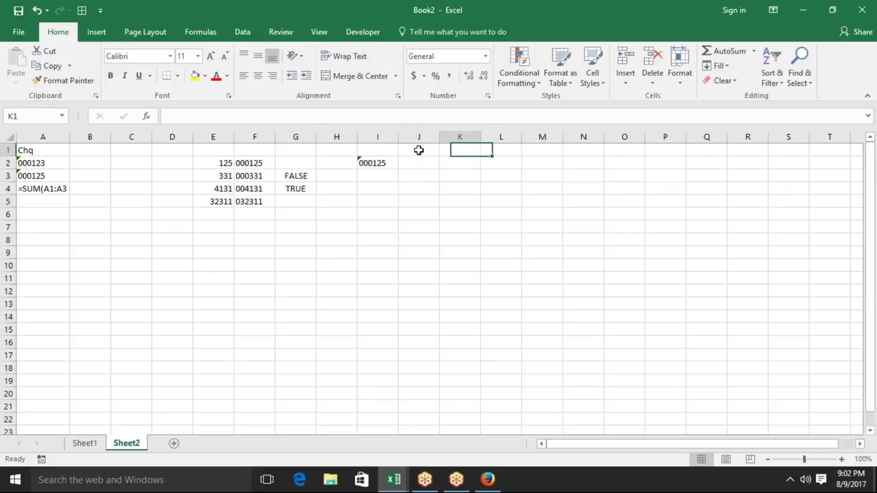
{"action": "type", "text": "Mobile"}
{"action": "key", "text": "Return"}
{"action": "type", "text": "+91"}
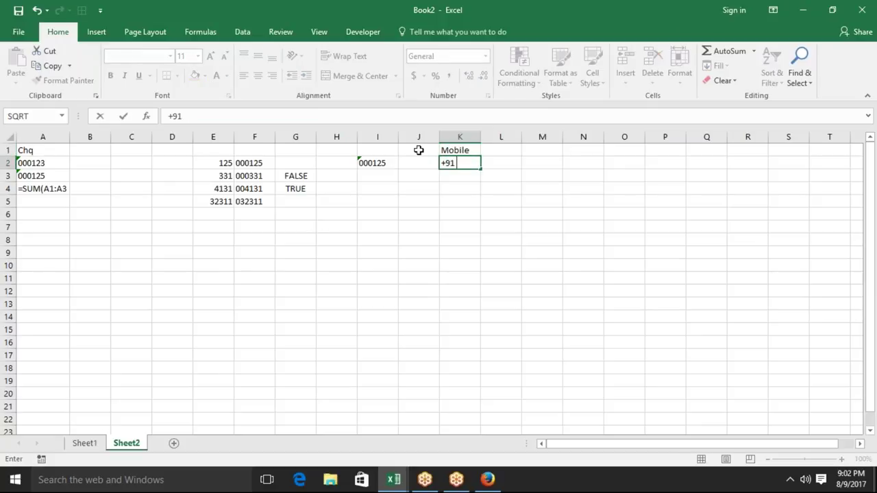
{"action": "key", "text": "Escape"}
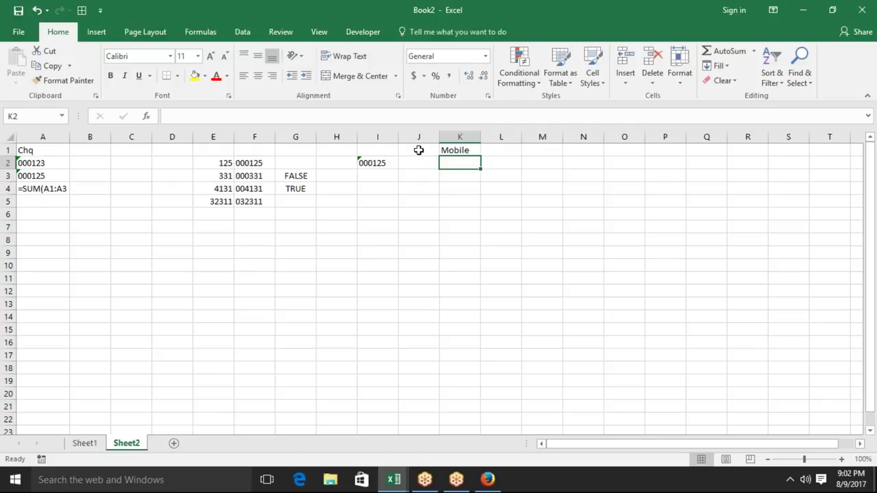
{"action": "key", "text": "shift+Down"}
{"action": "key", "text": "shift+Down"}
{"action": "key", "text": "shift+Down"}
{"action": "key", "text": "shift+Down"}
{"action": "key", "text": "shift+Up"}
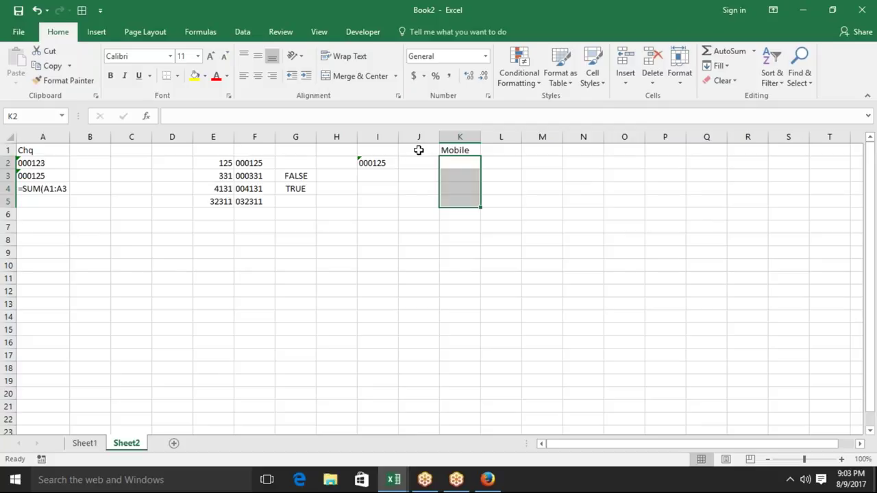
- Switch to the IPT-Jan workbook and replace the contact's e-mail address in C86
{"action": "left_click", "coordinate": [401, 481]}
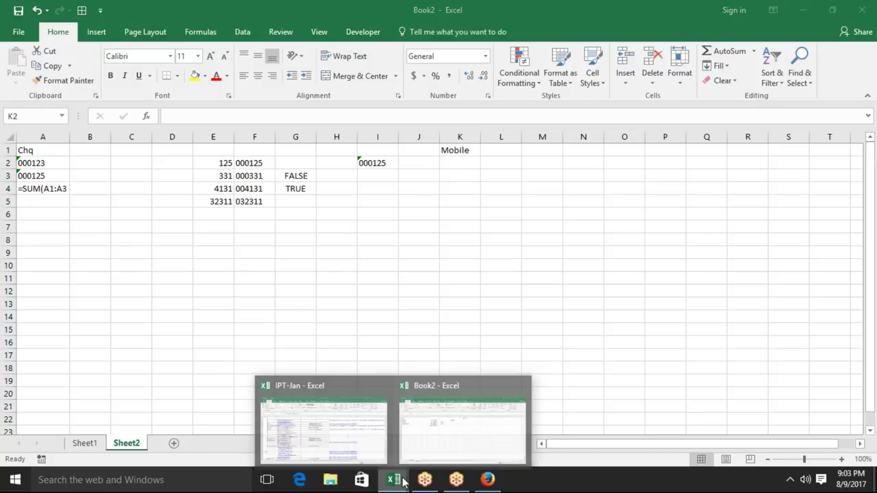
{"action": "left_click", "coordinate": [366, 446]}
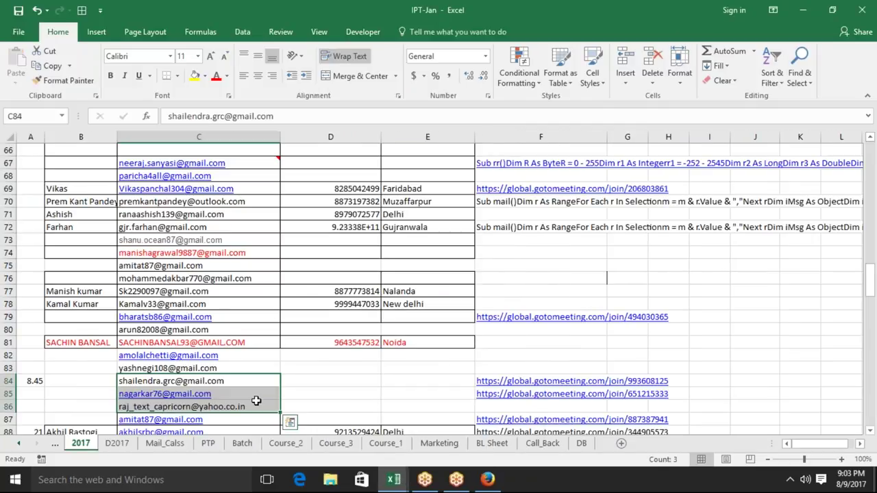
{"action": "left_click", "coordinate": [221, 407]}
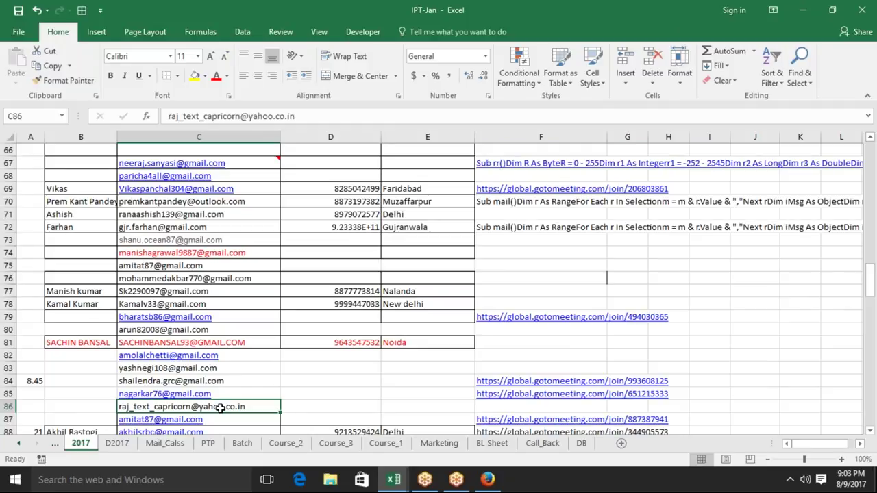
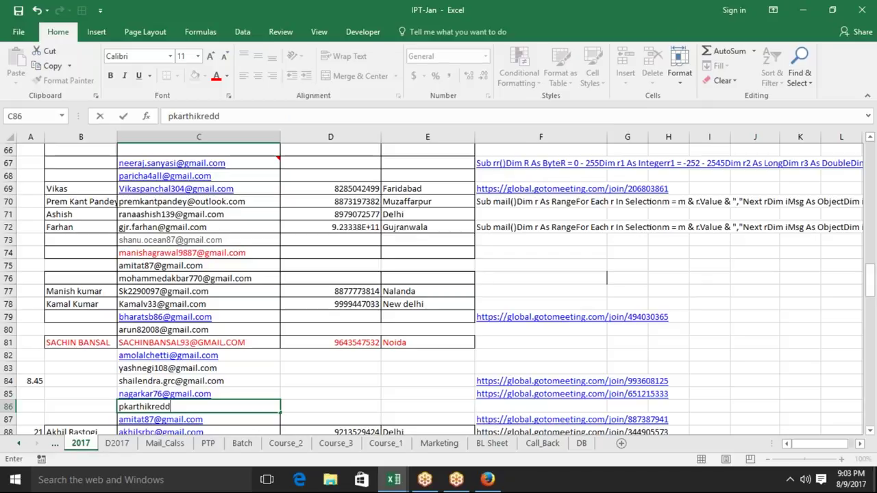
{"action": "left_click", "coordinate": [427, 381]}
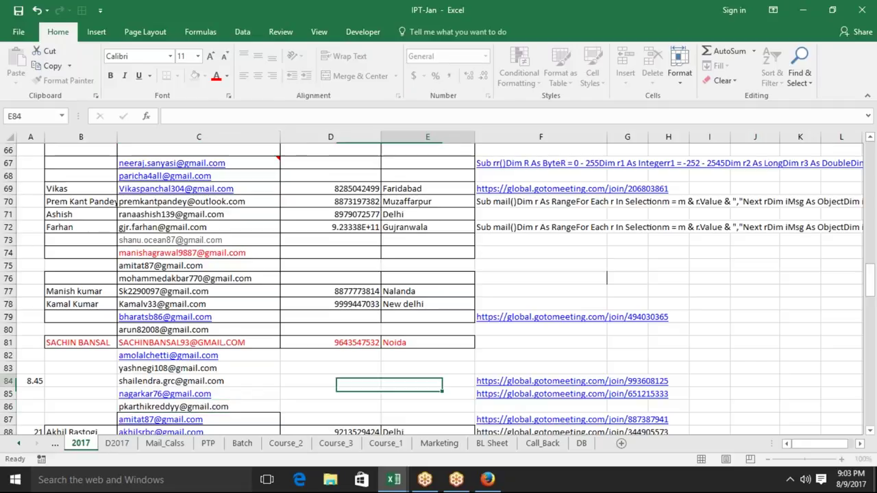
- Copy the meeting link from F84 into F86, then switch back to Book2
{"action": "key", "text": "Down"}
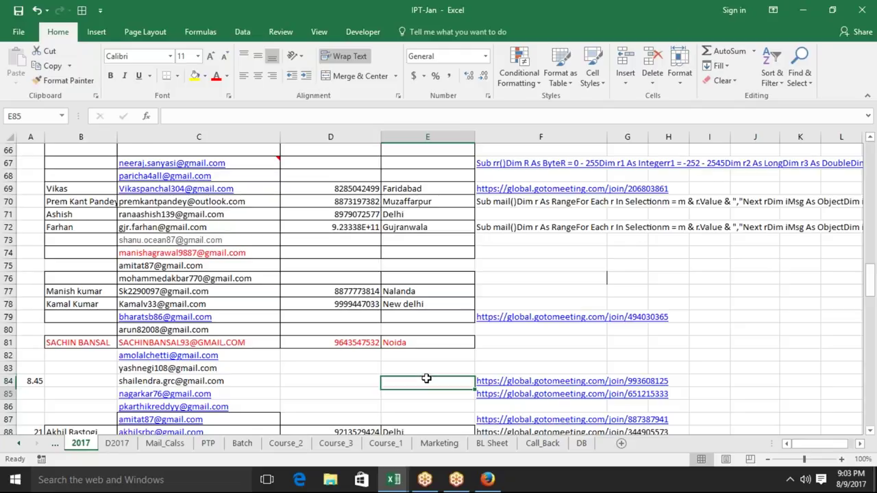
{"action": "key", "text": "Up"}
{"action": "key", "text": "Right"}
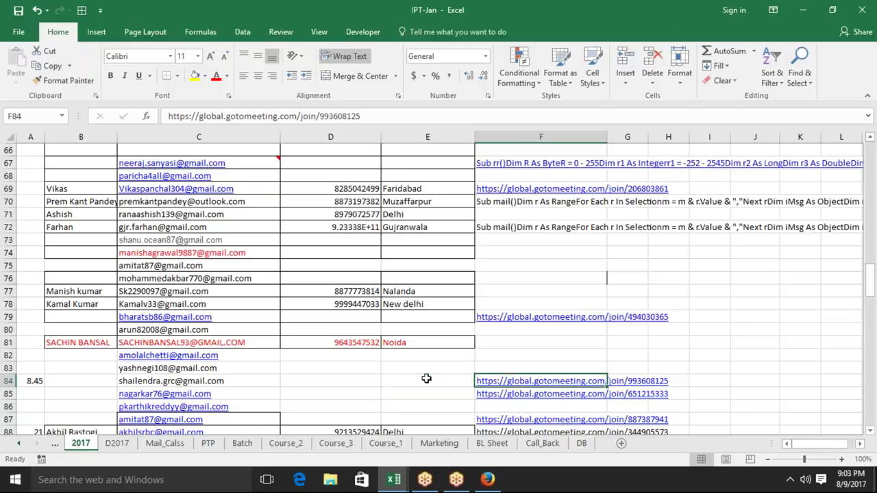
{"action": "key", "text": "ctrl+c"}
{"action": "key", "text": "Down"}
{"action": "key", "text": "Down"}
{"action": "key", "text": "Return"}
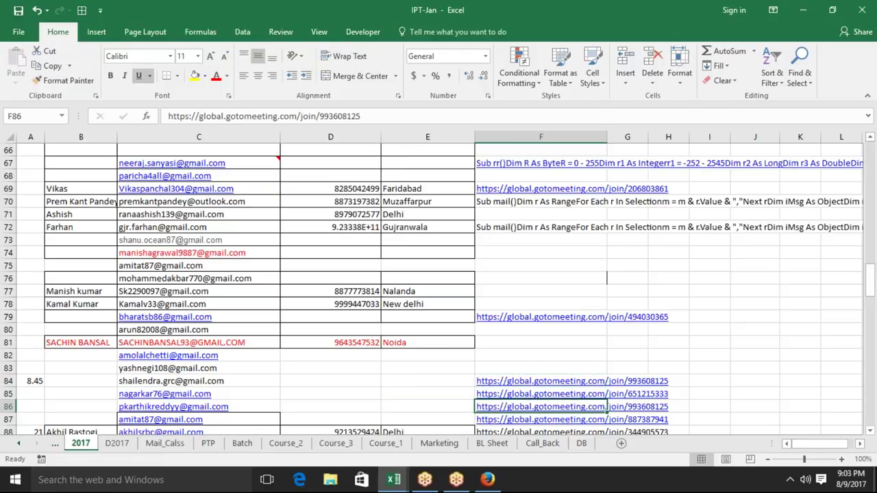
{"action": "key", "text": "Left"}
{"action": "key", "text": "Left"}
{"action": "key", "text": "Left"}
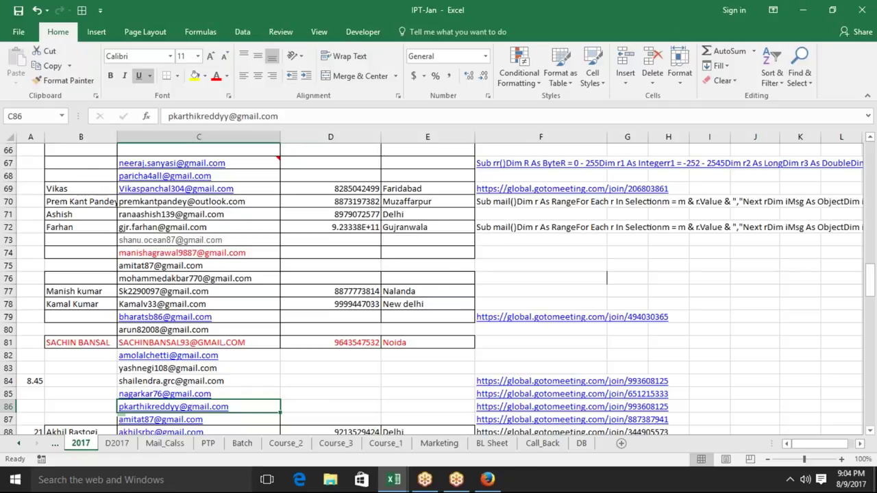
{"action": "key", "text": "alt+Tab"}
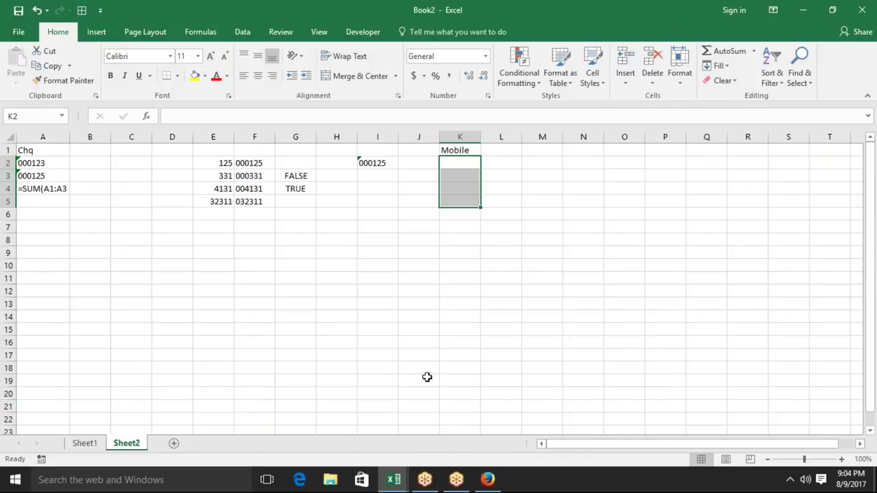
{"action": "left_click", "coordinate": [487, 97]}
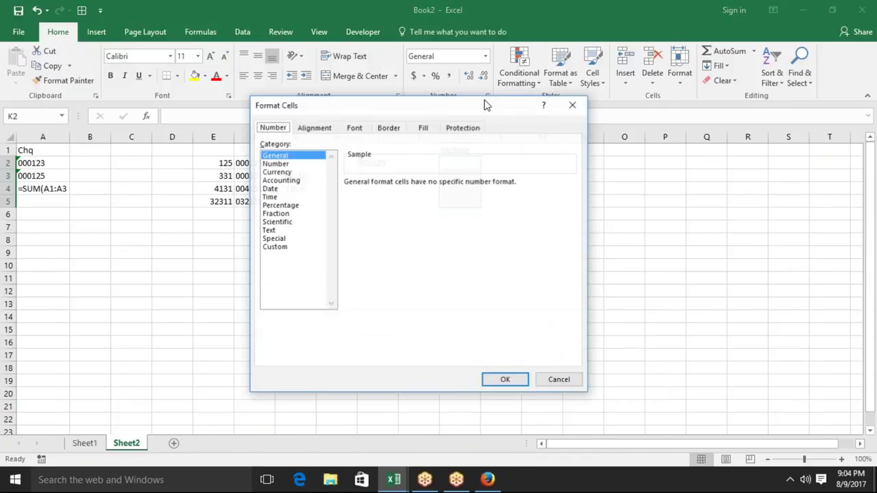
{"action": "left_click", "coordinate": [286, 248]}
{"action": "double_click", "coordinate": [392, 193]}
{"action": "type", "text": "+91 "}
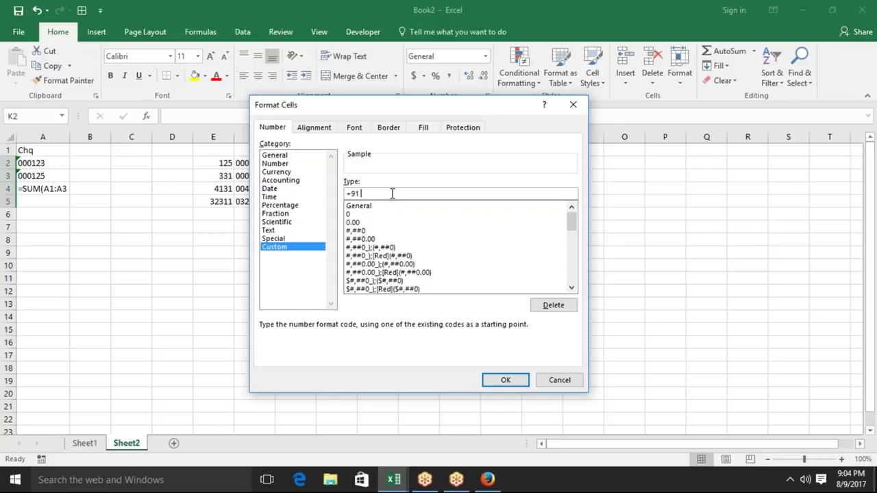
{"action": "type", "text": "0000000000"}
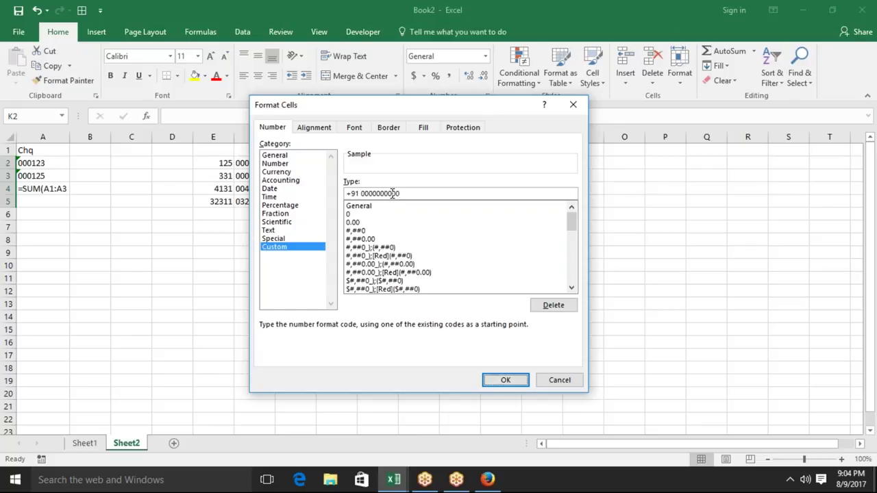
{"action": "key", "text": "Return"}
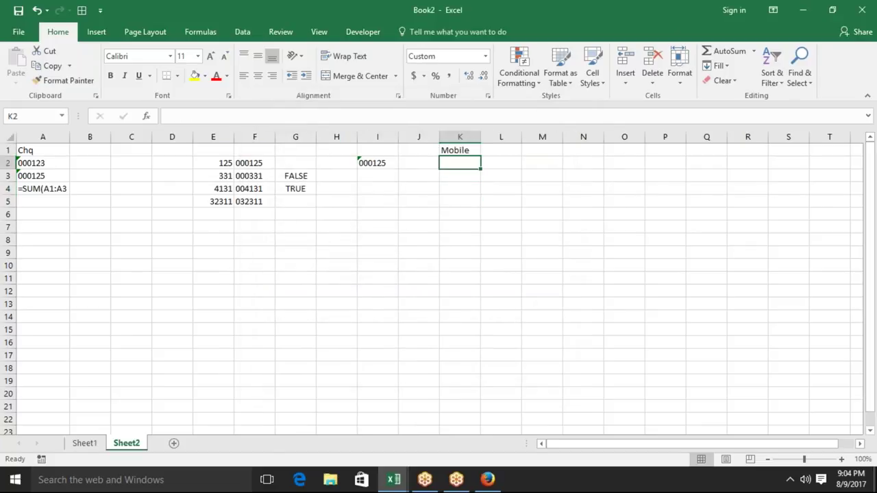
{"action": "type", "text": "88"}
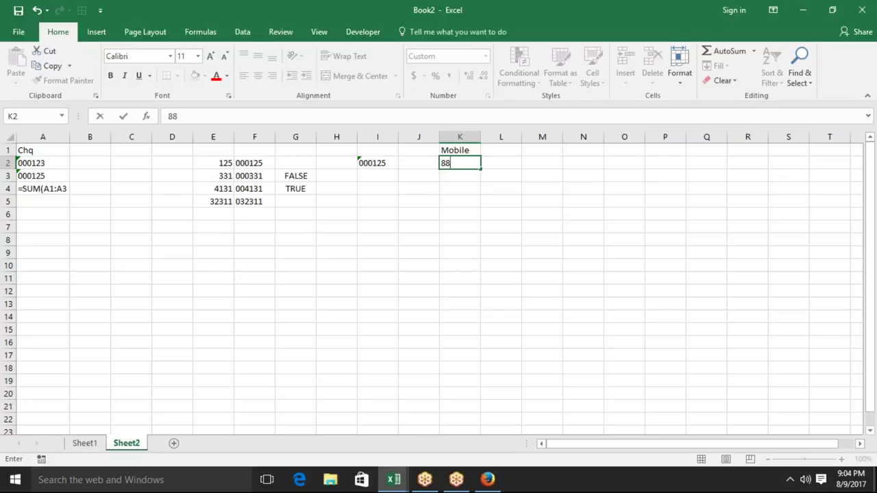
- Finish entering the ten-digit mobile number in K2, shown with the +91 prefix
{"action": "key", "text": "Return"}
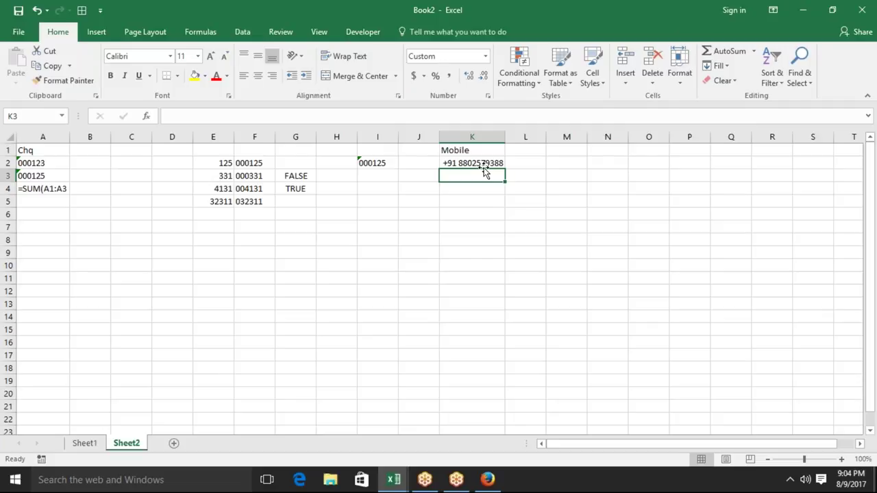
{"action": "type", "text": "88"}
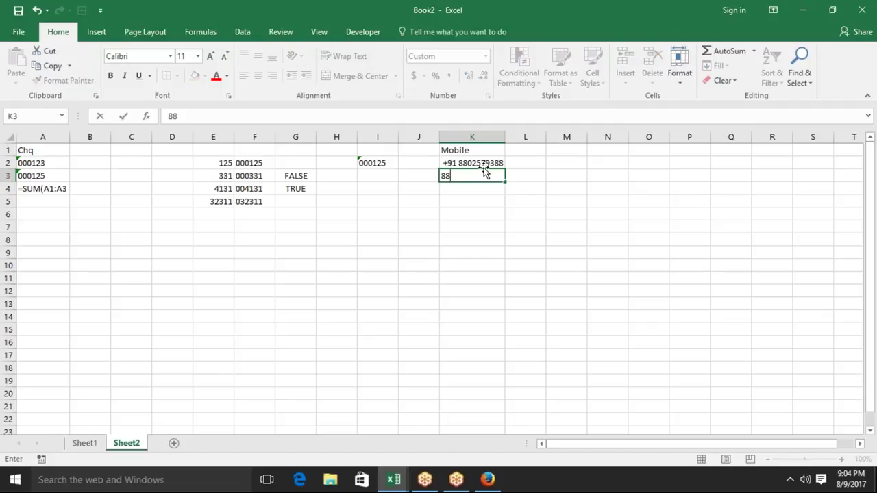
{"action": "key", "text": "Return"}
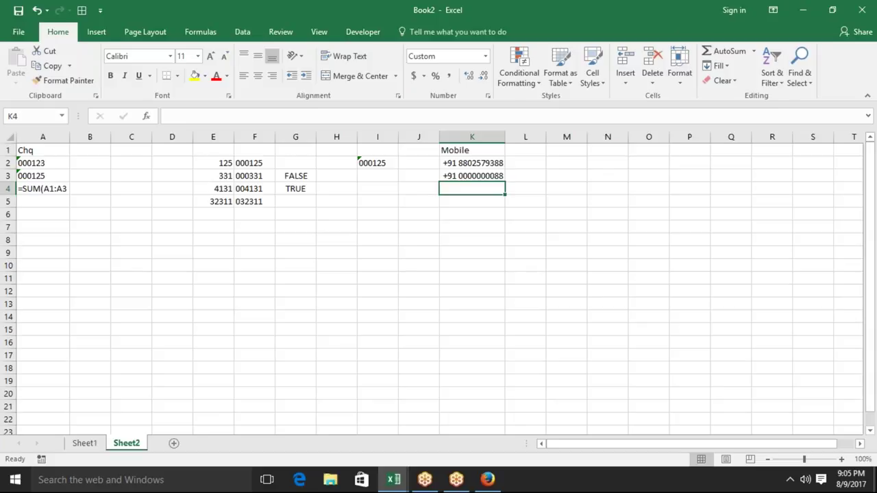
- Apply the custom format +91 ########## to Mobile cells K2:K6 so K3 shows +91 88
{"action": "left_click", "coordinate": [472, 163]}
{"action": "left_click", "coordinate": [472, 176]}
{"action": "left_click", "coordinate": [472, 188]}
{"action": "left_click", "coordinate": [471, 163]}
{"action": "left_click_drag", "start_coordinate": [471, 163], "coordinate": [472, 214]}
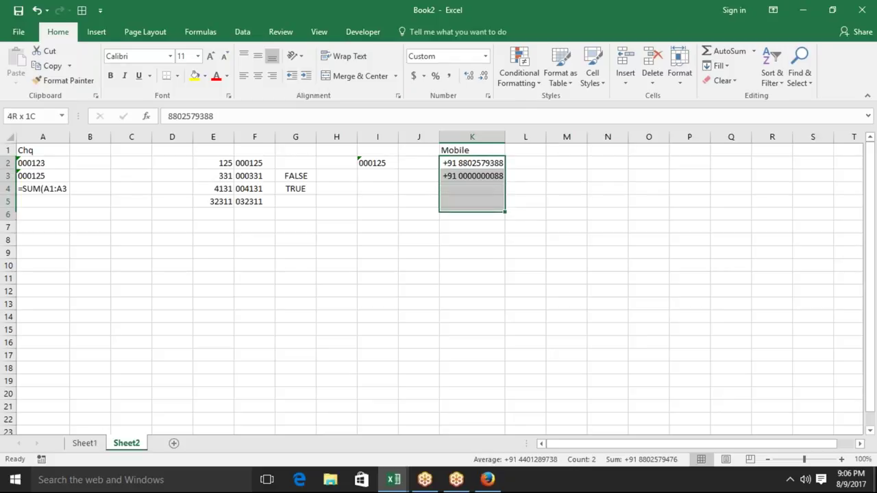
{"action": "left_click", "coordinate": [488, 96]}
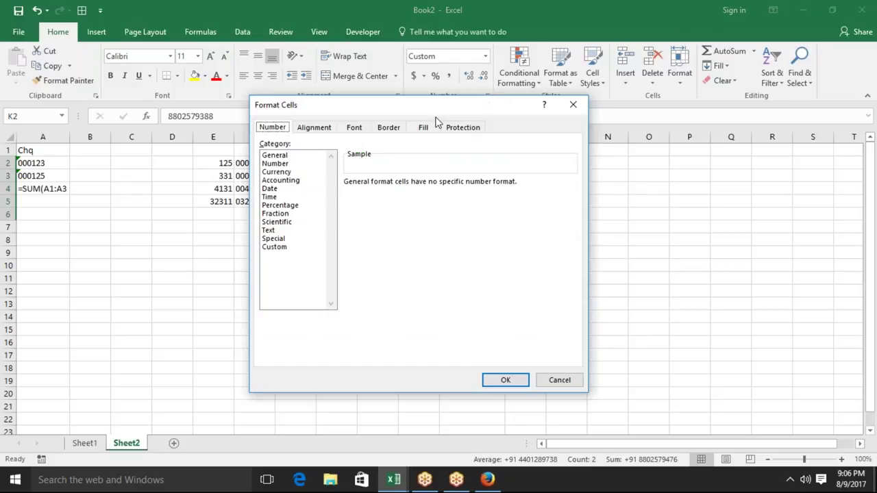
{"action": "left_click", "coordinate": [281, 249]}
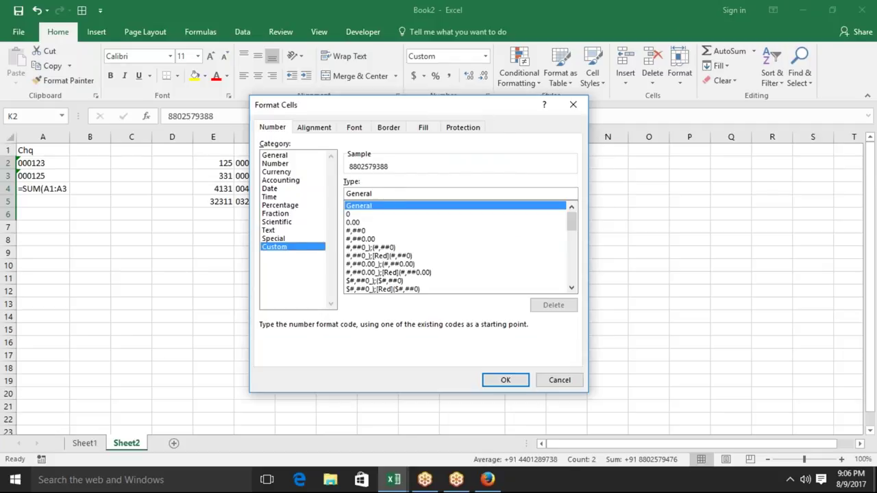
{"action": "key", "text": "BackSpace"}
{"action": "key", "text": "BackSpace"}
{"action": "key", "text": "BackSpace"}
{"action": "key", "text": "BackSpace"}
{"action": "key", "text": "BackSpace"}
{"action": "key", "text": "BackSpace"}
{"action": "type", "text": "+91 "}
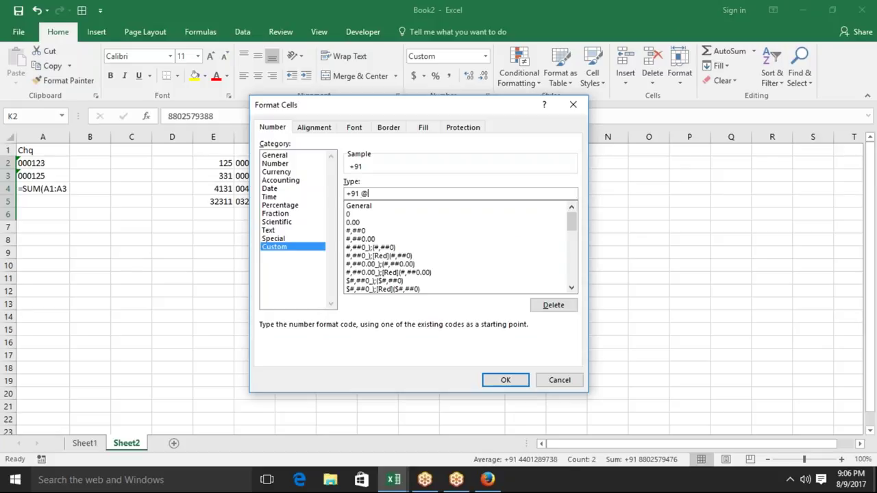
{"action": "type", "text": "##########"}
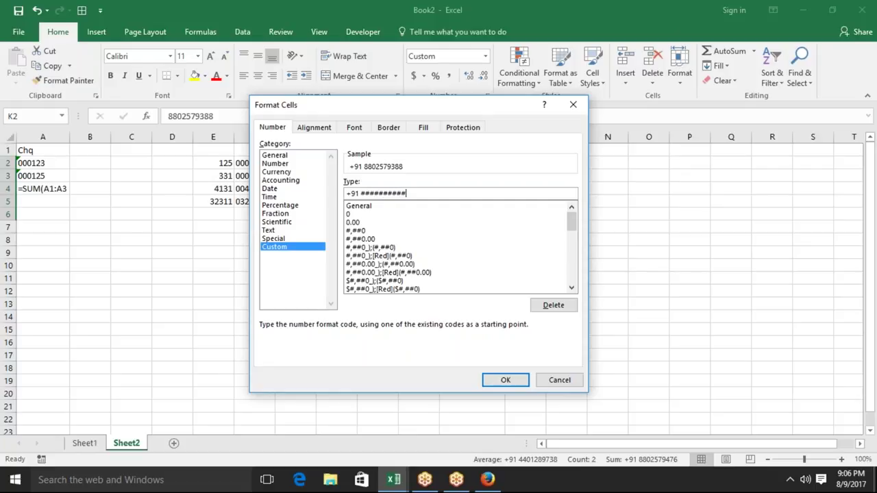
{"action": "key", "text": "Return"}
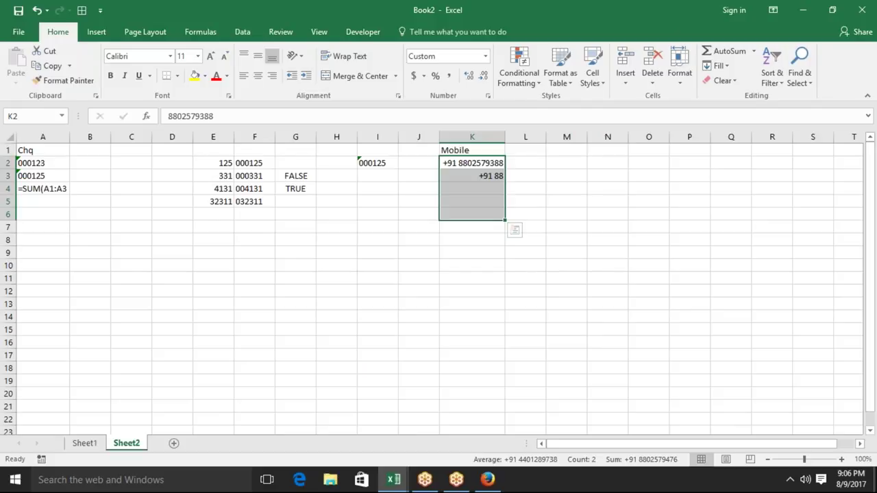
- Enter 2365 in cell G10
{"action": "left_click", "coordinate": [295, 264]}
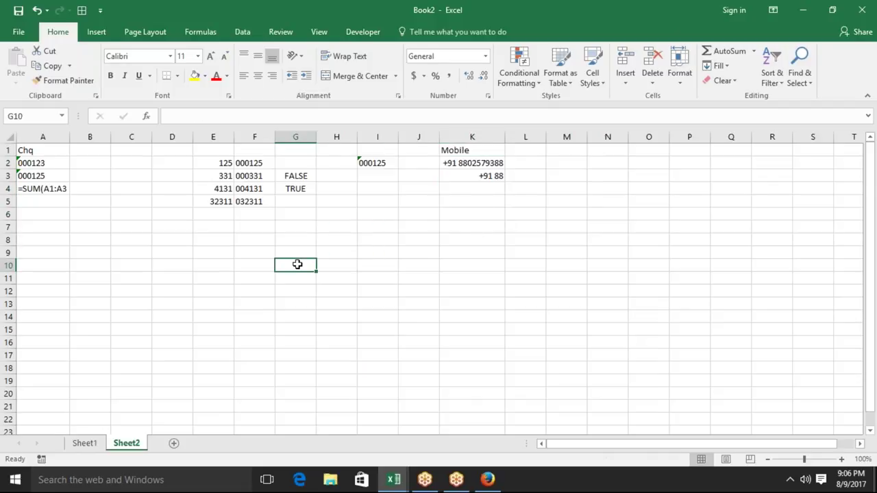
{"action": "type", "text": "2365"}
{"action": "key", "text": "Return"}
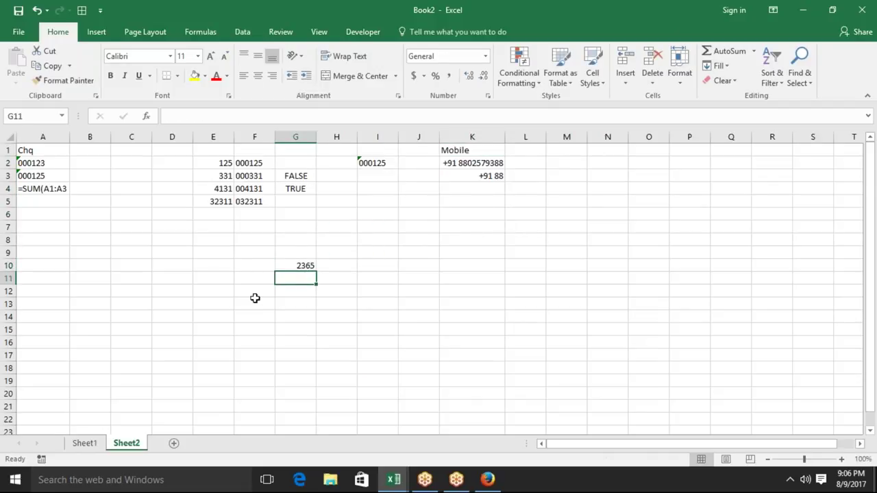
- Try 'inr 15413' in G10 with =G10+20 in G11, then undo both after the #VALUE! error
{"action": "left_click", "coordinate": [299, 266]}
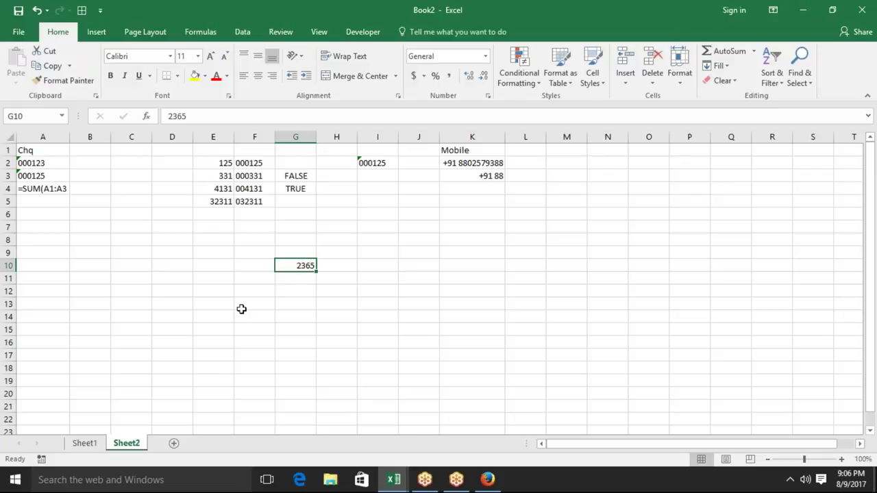
{"action": "type", "text": "inr 15413"}
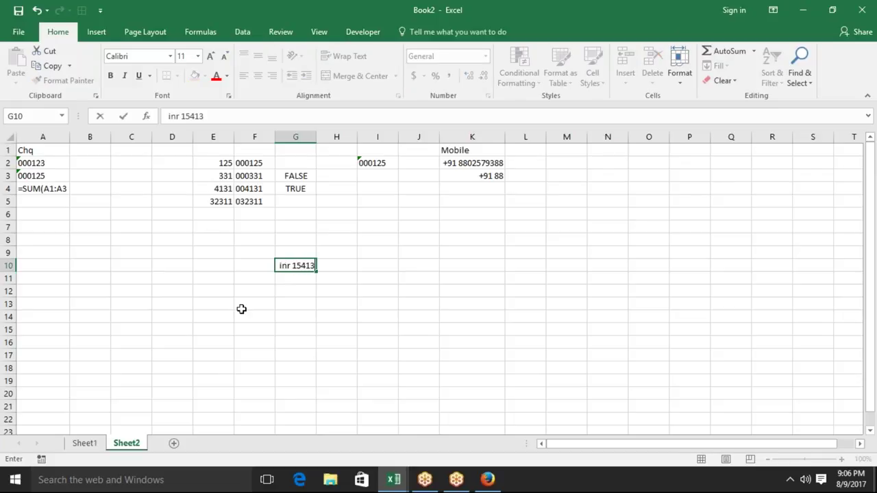
{"action": "key", "text": "ctrl+Return"}
{"action": "key", "text": "Down"}
{"action": "type", "text": "="}
{"action": "key", "text": "Up"}
{"action": "type", "text": "+20"}
{"action": "key", "text": "Return"}
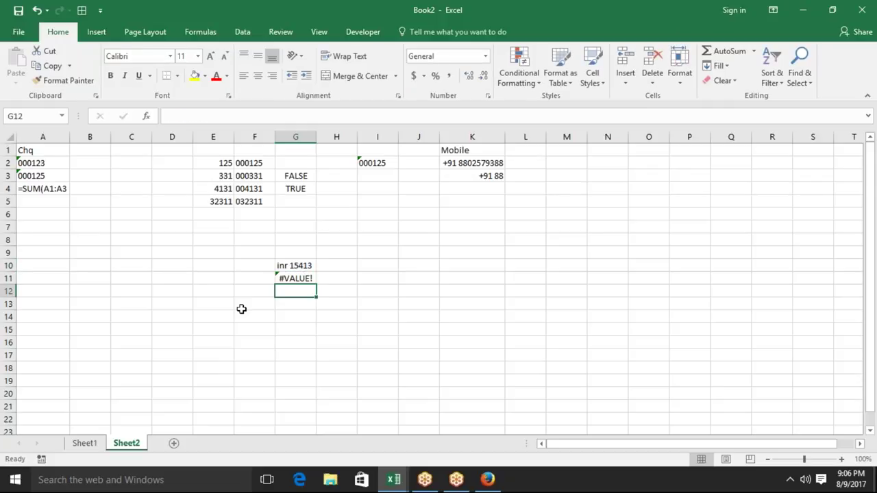
{"action": "key", "text": "ctrl+z"}
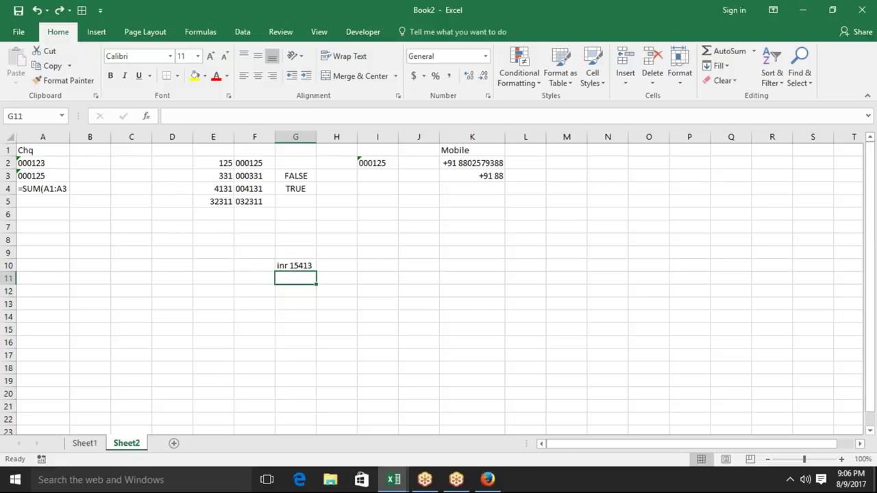
{"action": "key", "text": "ctrl+z"}
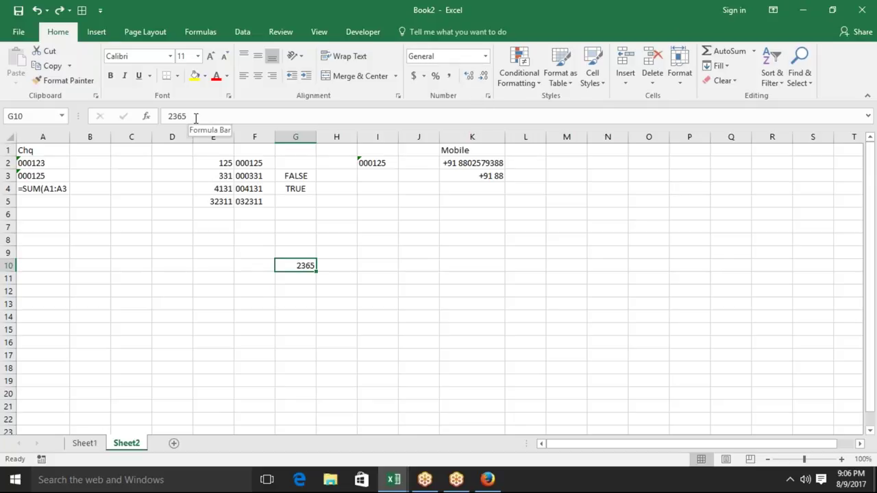
- Replace G10's General format with the custom code "INR" so it displays only INR
{"action": "left_click", "coordinate": [489, 96]}
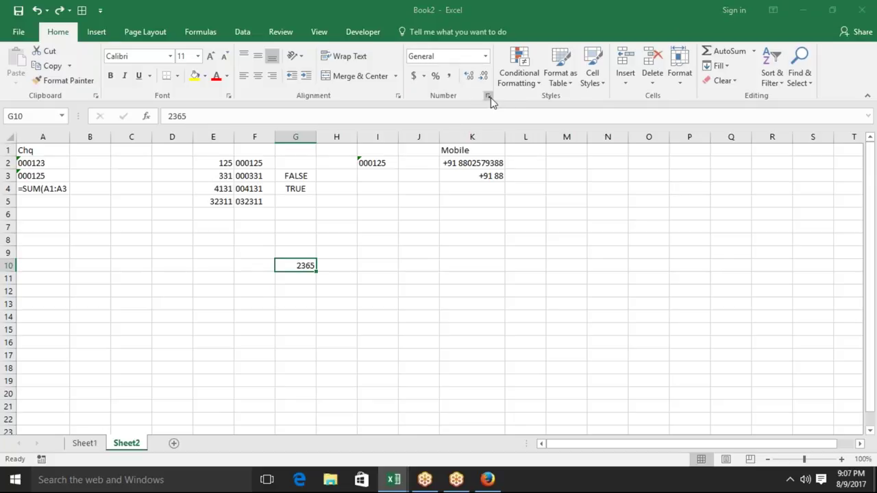
{"action": "left_click", "coordinate": [274, 247]}
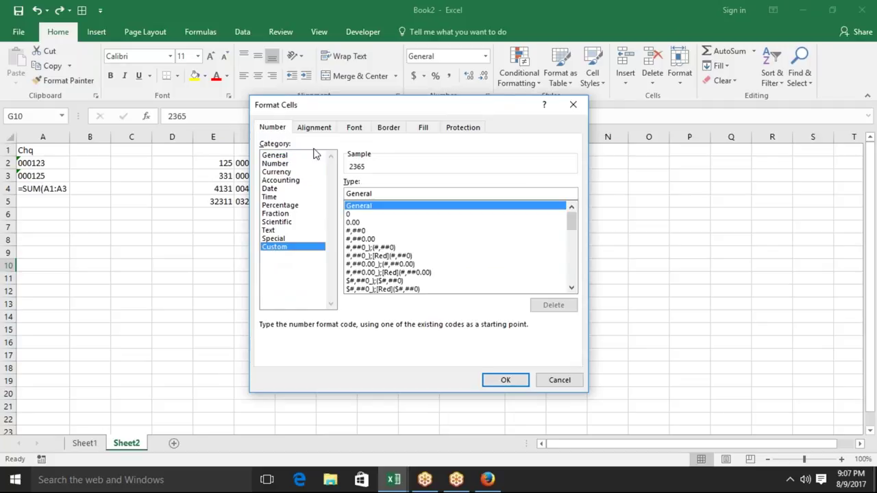
{"action": "left_click_drag", "start_coordinate": [346, 105], "coordinate": [406, 113]}
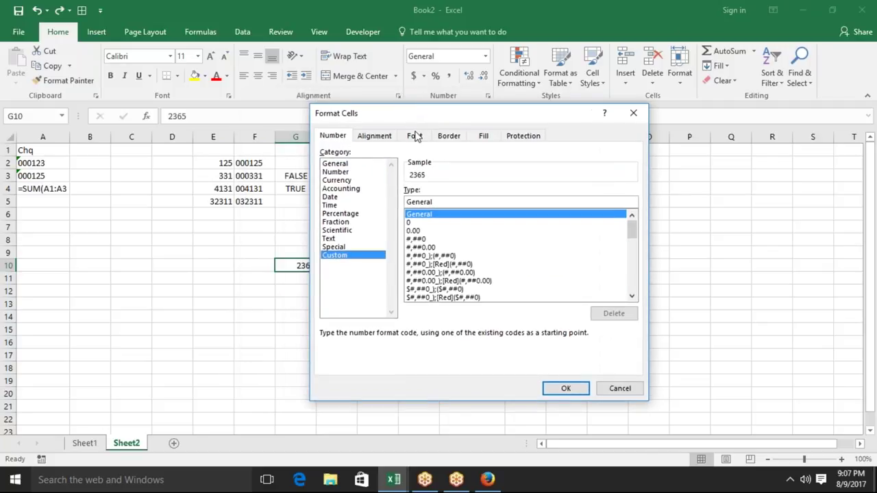
{"action": "double_click", "coordinate": [430, 202]}
{"action": "type", "text": "\"INR\""}
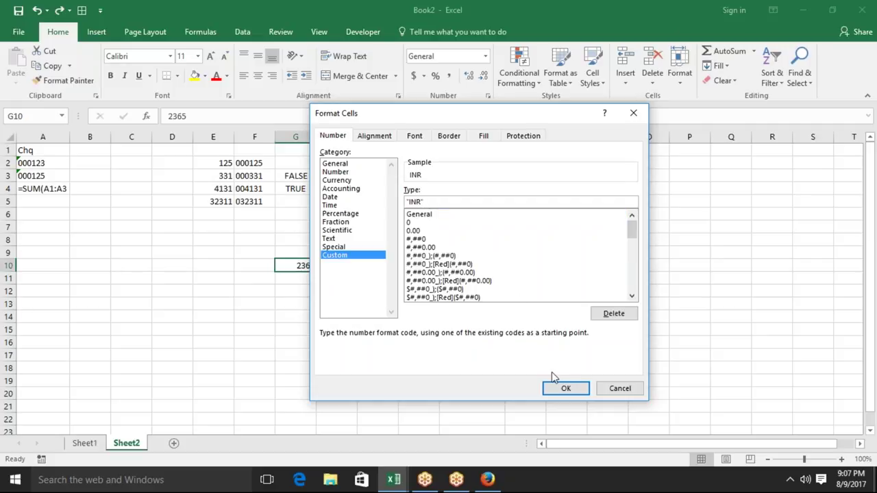
{"action": "left_click", "coordinate": [563, 389]}
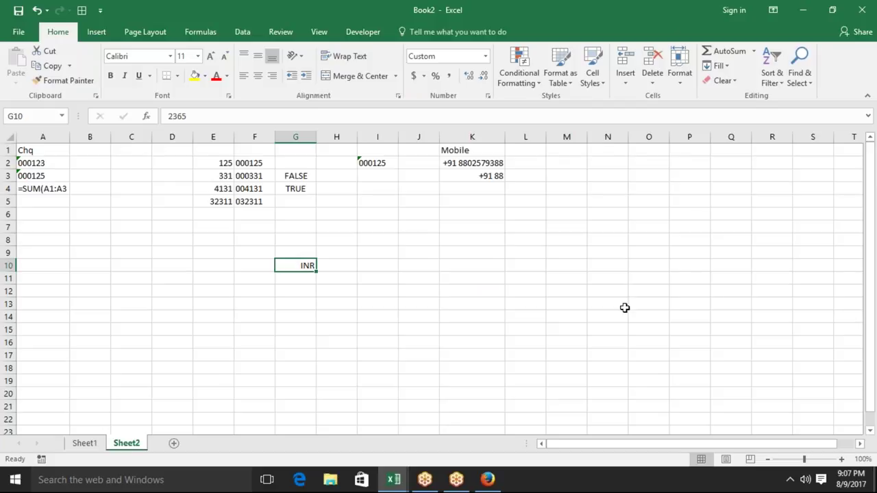
- Add a digit placeholder after "INR" in G10's custom format code
{"action": "left_click", "coordinate": [487, 97]}
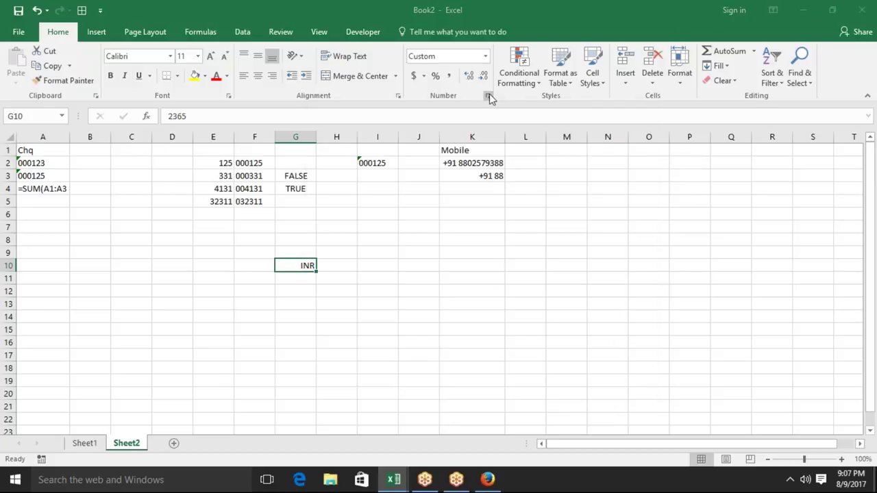
{"action": "left_click", "coordinate": [432, 201]}
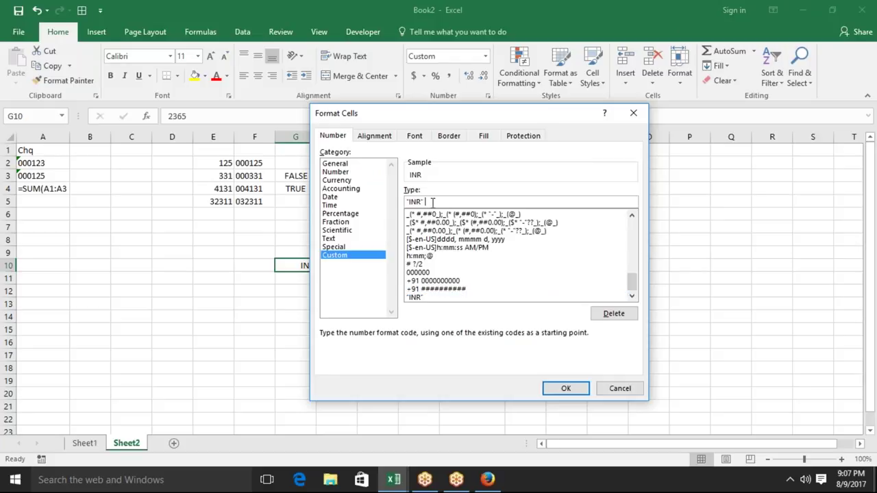
{"action": "type", "text": "00"}
{"action": "key", "text": "Return"}
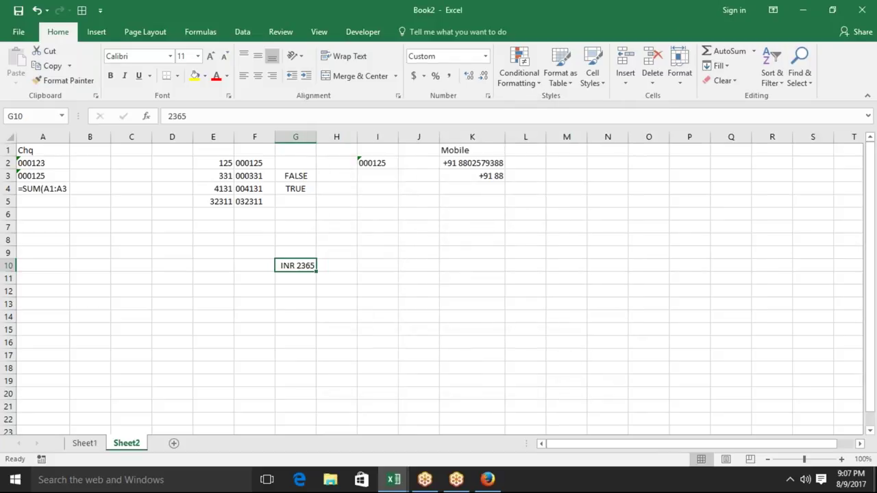
- Enter 05 in G10 and reduce the code to one 0 placeholder so it shows INR 5
{"action": "type", "text": "05"}
{"action": "key", "text": "Return"}
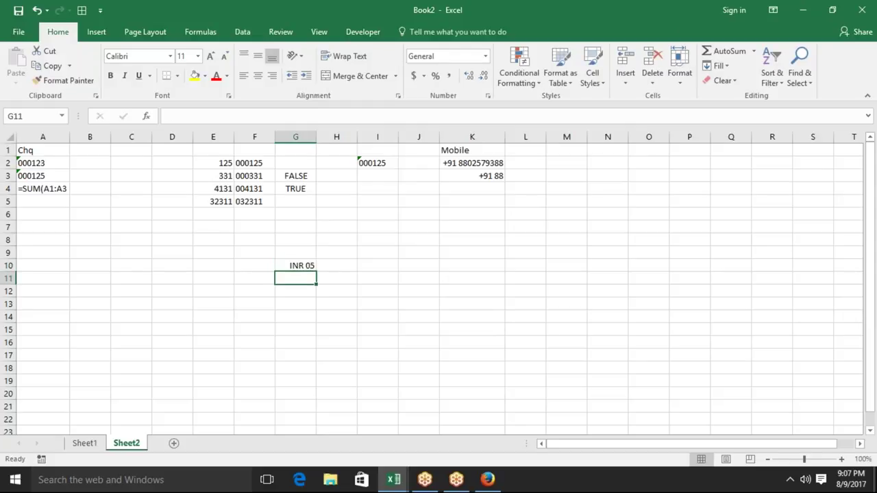
{"action": "key", "text": "Up"}
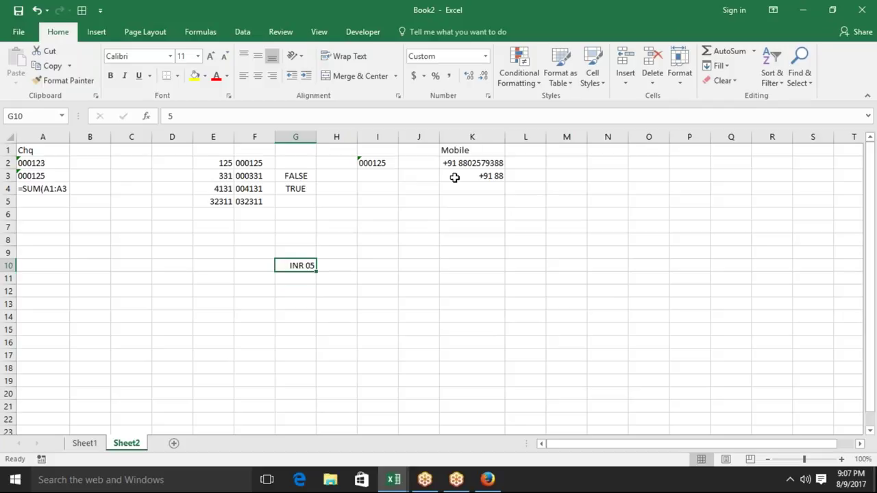
{"action": "left_click", "coordinate": [488, 96]}
{"action": "double_click", "coordinate": [428, 201]}
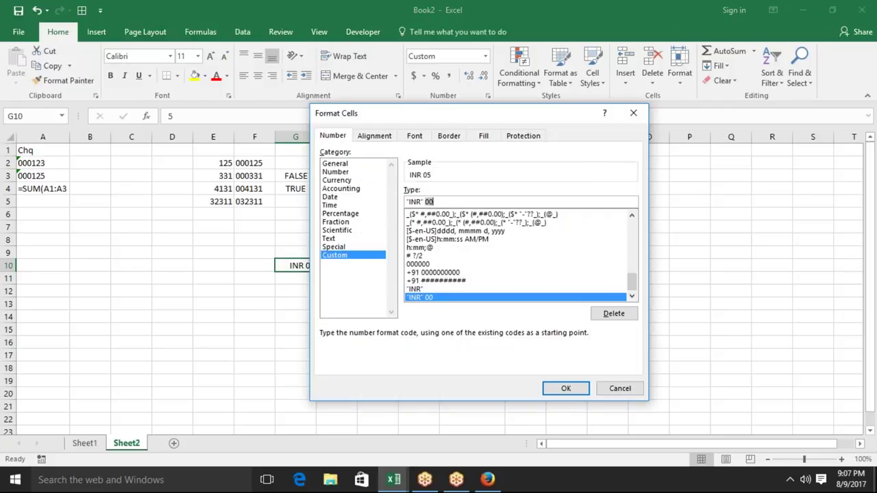
{"action": "type", "text": "0"}
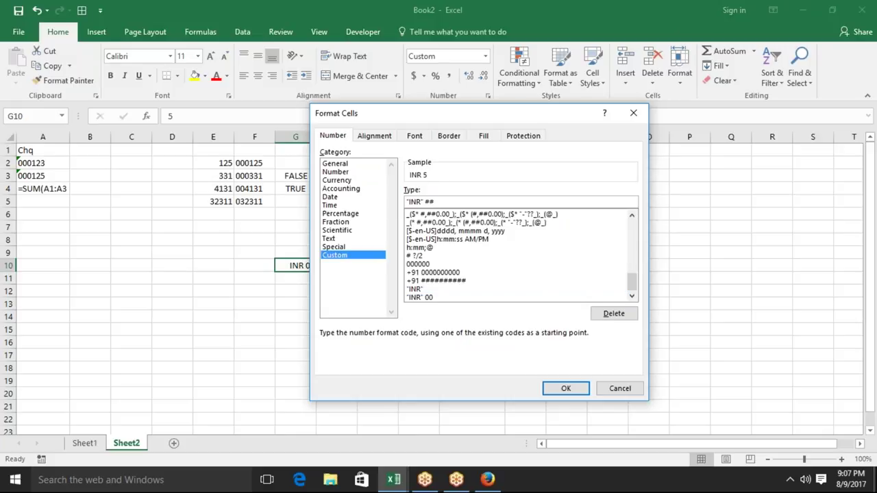
{"action": "key", "text": "Return"}
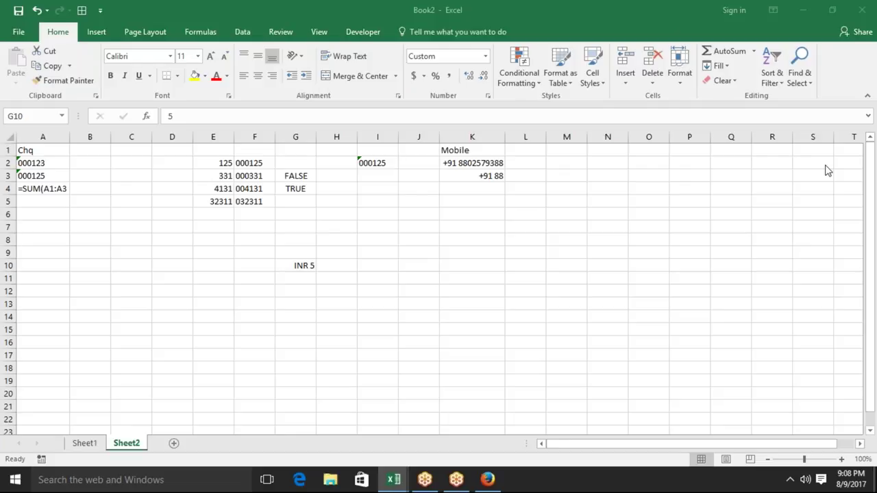
- Type an A/c heading in A13 and an 11-digit account number as text in A14
{"action": "left_click", "coordinate": [163, 345]}
{"action": "key", "text": "Left"}
{"action": "key", "text": "Left"}
{"action": "key", "text": "Down"}
{"action": "key", "text": "Down"}
{"action": "key", "text": "Up"}
{"action": "key", "text": "Up"}
{"action": "key", "text": "Up"}
{"action": "key", "text": "Up"}
{"action": "key", "text": "Up"}
{"action": "key", "text": "Left"}
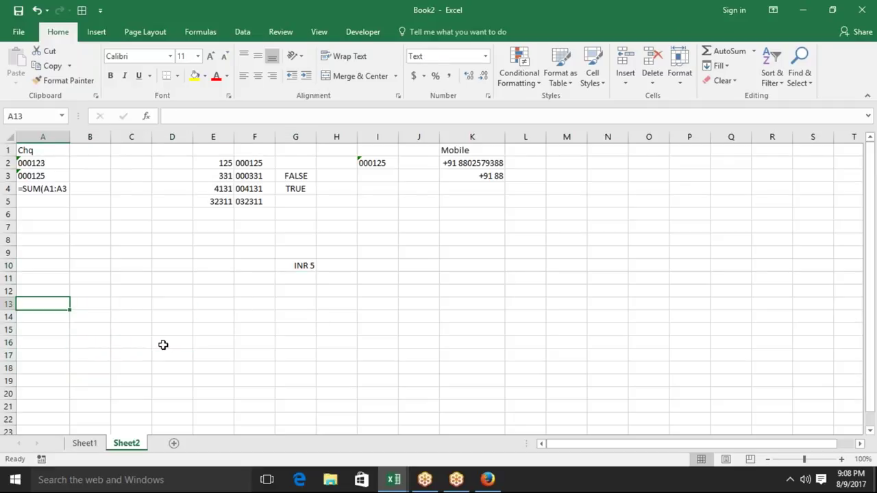
{"action": "type", "text": "A/c"}
{"action": "key", "text": "Return"}
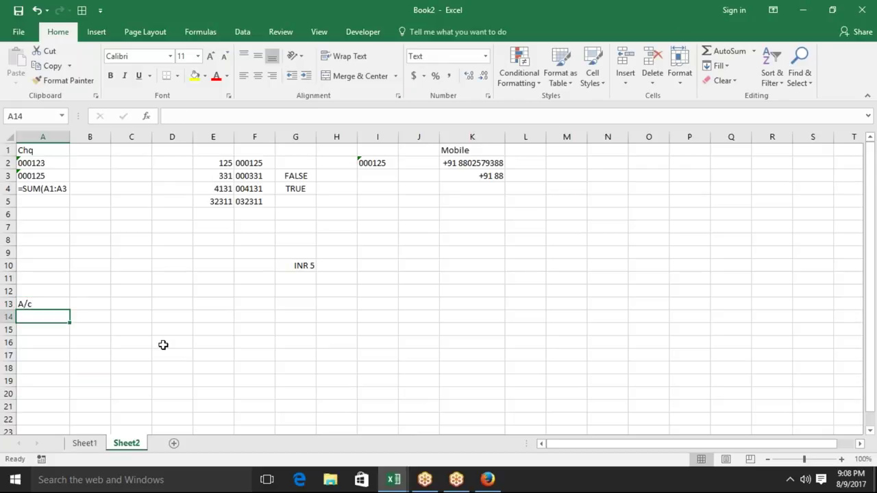
{"action": "type", "text": "12365478912"}
{"action": "key", "text": "Return"}
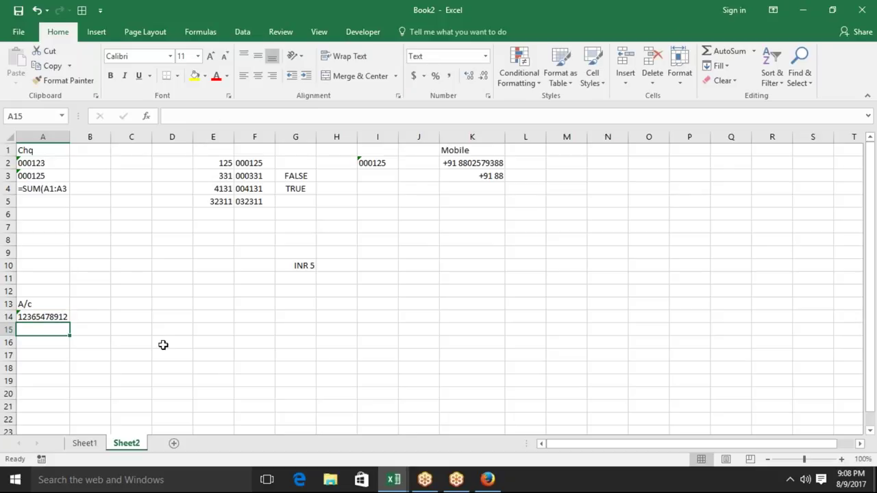
{"action": "key", "text": "Up"}
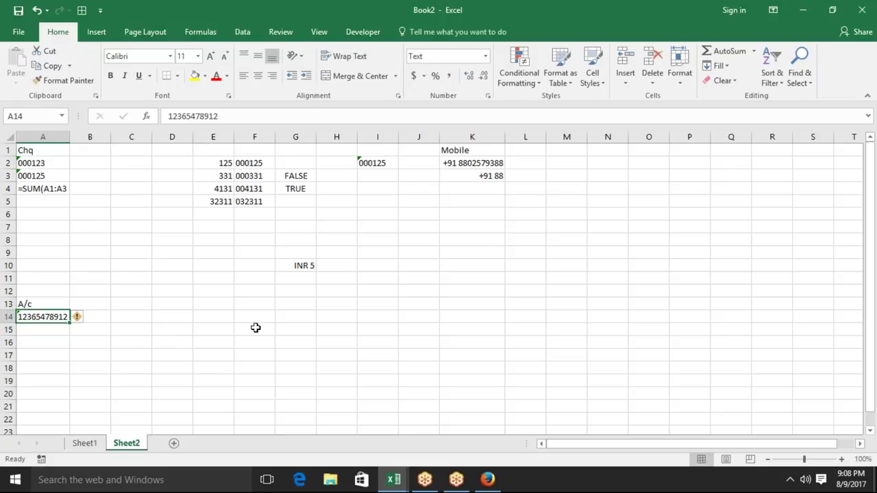
- Copy the A/c heading from A13 into F13
{"action": "left_click", "coordinate": [51, 305]}
{"action": "key", "text": "ctrl+c"}
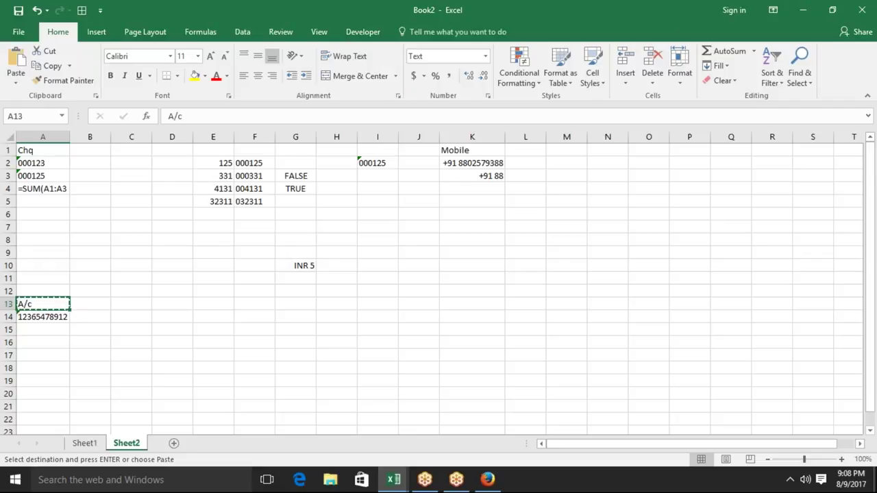
{"action": "left_click", "coordinate": [265, 301]}
{"action": "key", "text": "ctrl+v"}
{"action": "key", "text": "Escape"}
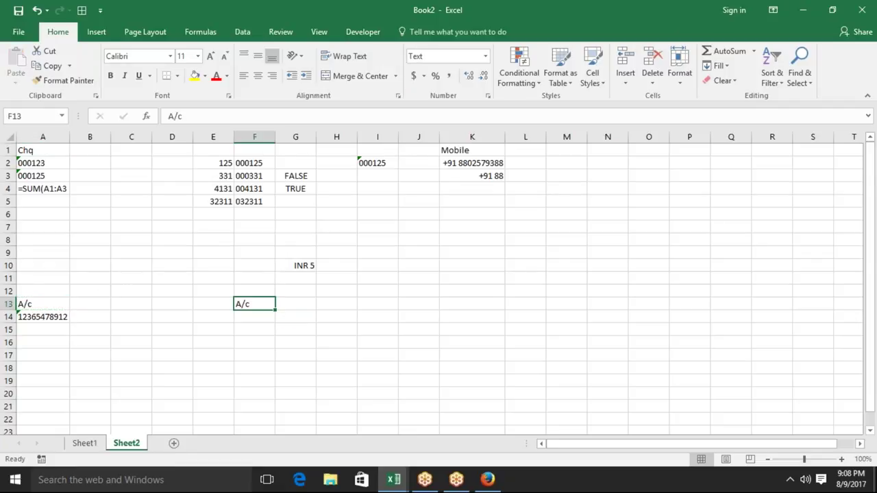
{"action": "left_click", "coordinate": [260, 320]}
- Enter a 12-digit account number in F14, which displays as 1.23456E+11
{"action": "type", "text": "123456789"}
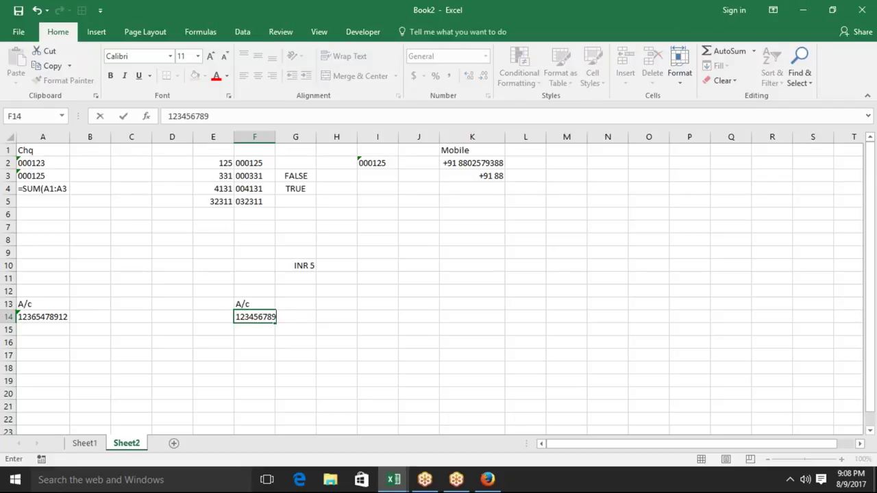
{"action": "type", "text": "12"}
{"action": "key", "text": "Return"}
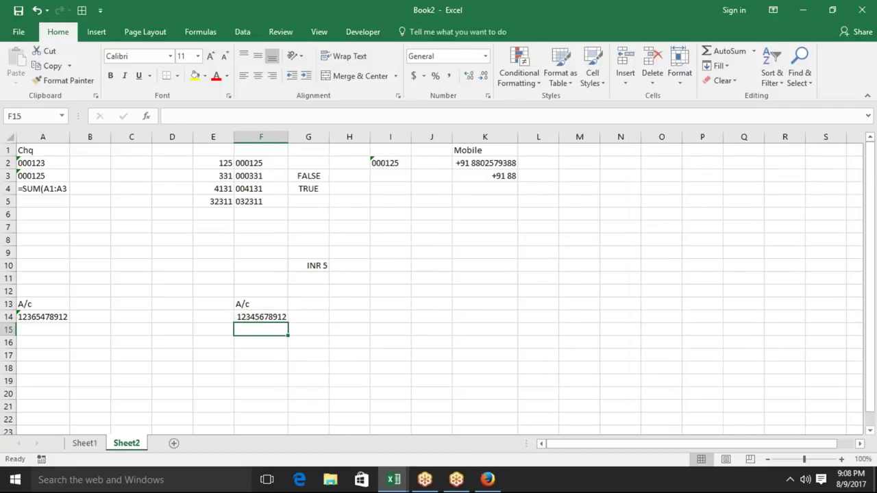
{"action": "double_click", "coordinate": [264, 316]}
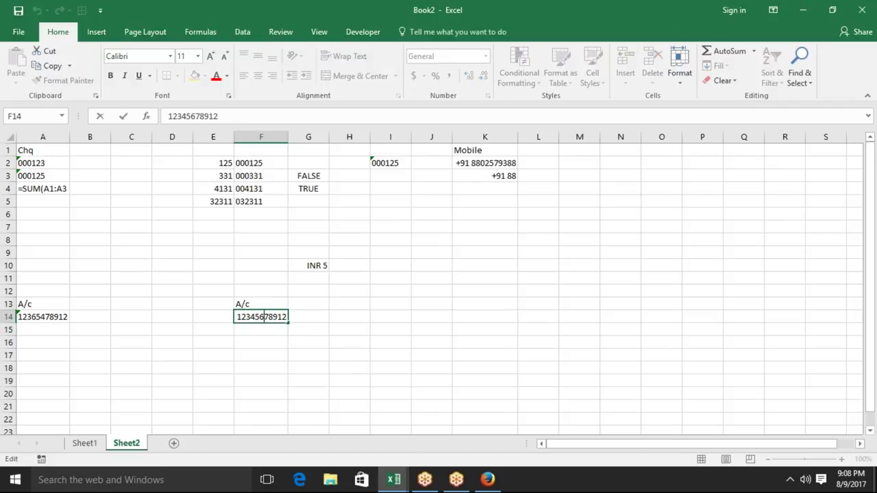
{"action": "type", "text": "0"}
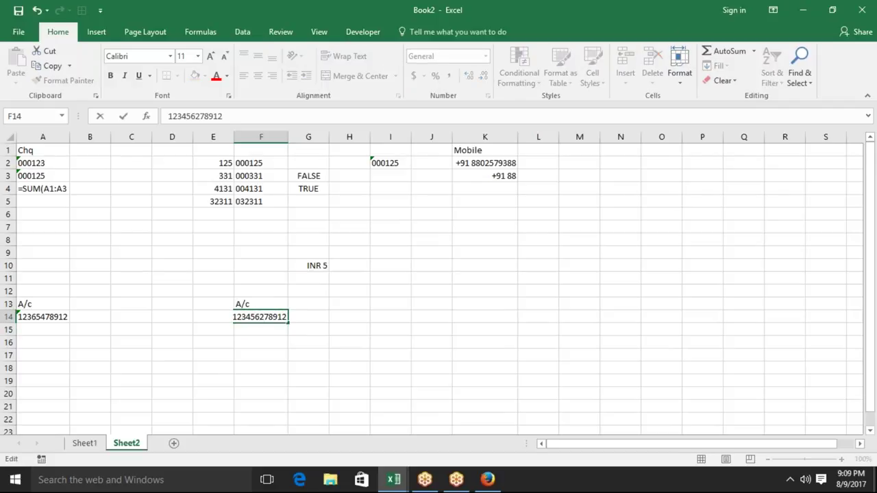
{"action": "key", "text": "Return"}
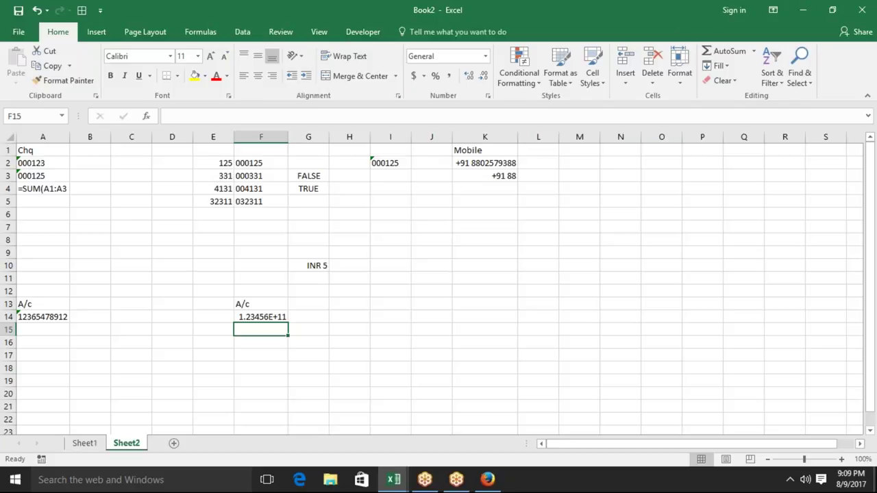
{"action": "left_click", "coordinate": [261, 316]}
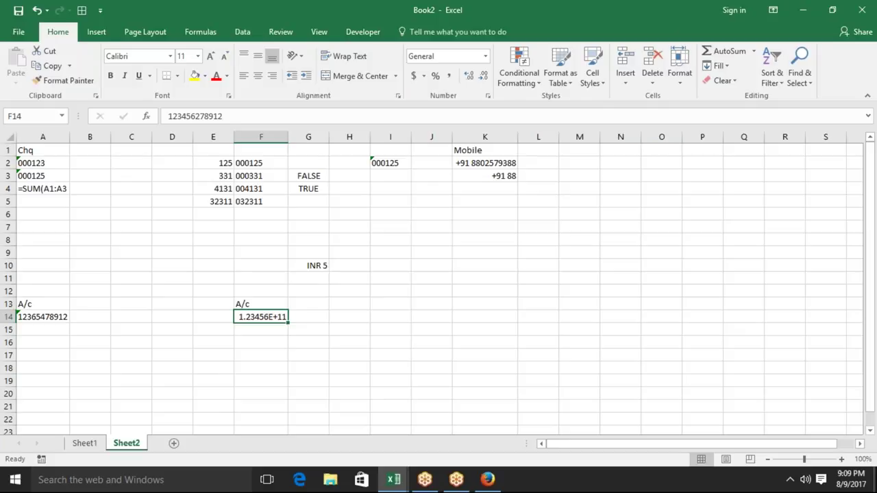
- Give F14 the custom format # so the account number shows in full
{"action": "left_click", "coordinate": [488, 96]}
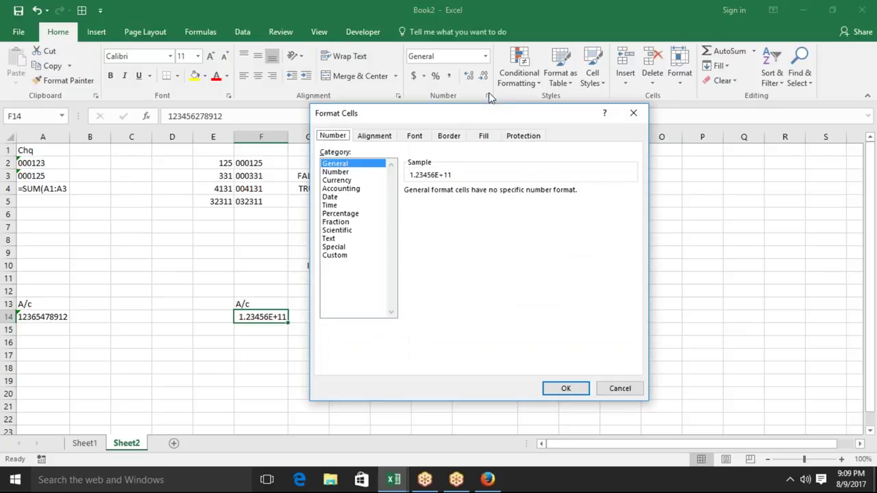
{"action": "left_click", "coordinate": [328, 256]}
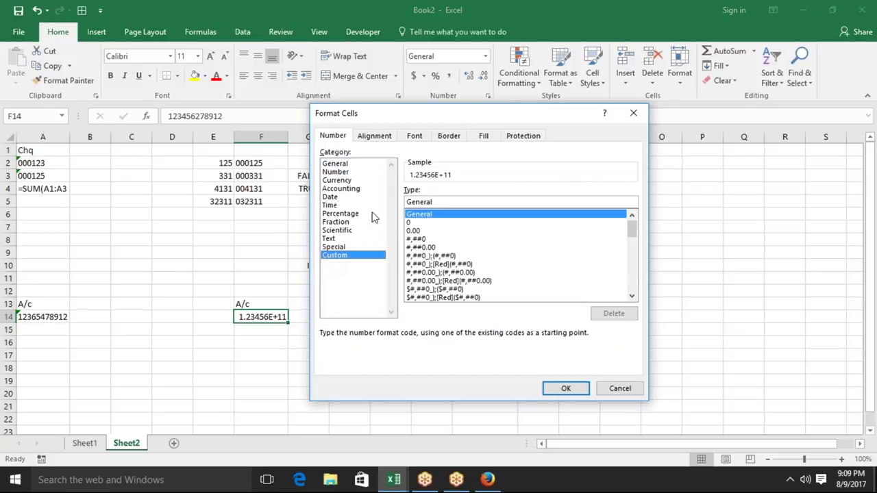
{"action": "double_click", "coordinate": [428, 202]}
{"action": "type", "text": "#"}
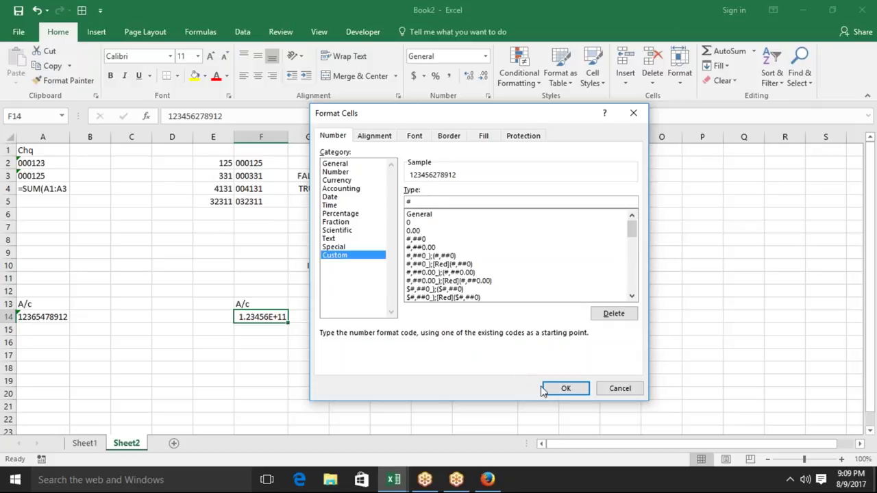
{"action": "left_click", "coordinate": [561, 391]}
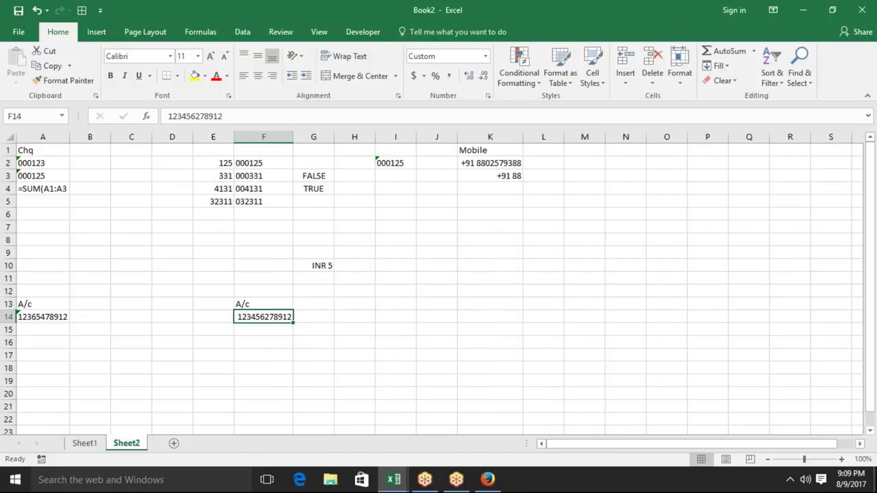
- Lengthen F14's account number to 16 digits through the formula bar
{"action": "left_click", "coordinate": [329, 115]}
{"action": "type", "text": "789"}
{"action": "key", "text": "Return"}
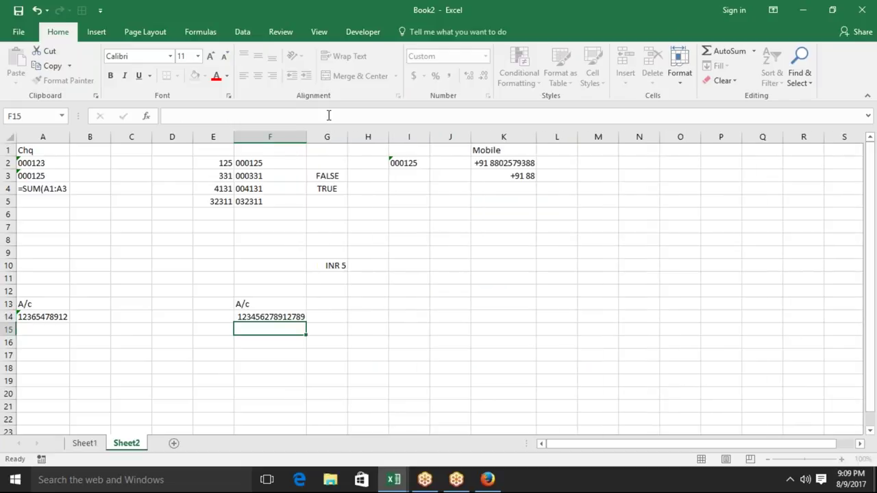
{"action": "key", "text": "Up"}
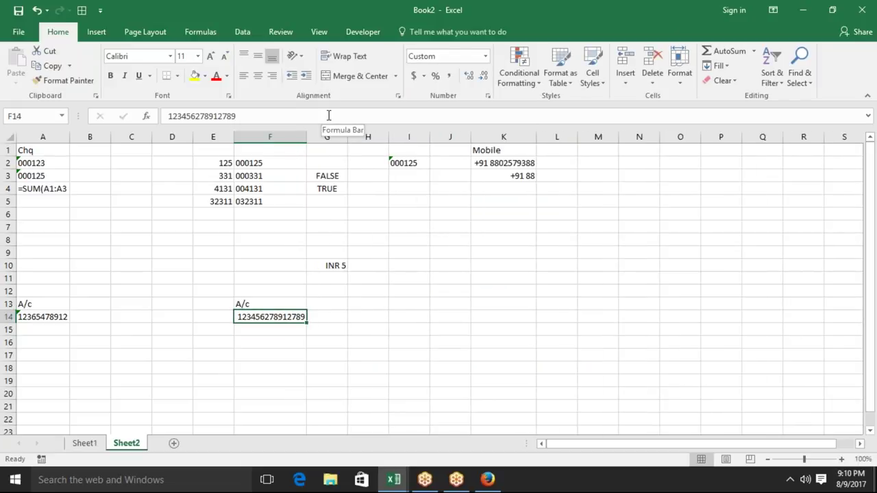
{"action": "left_click", "coordinate": [329, 116]}
{"action": "type", "text": "8"}
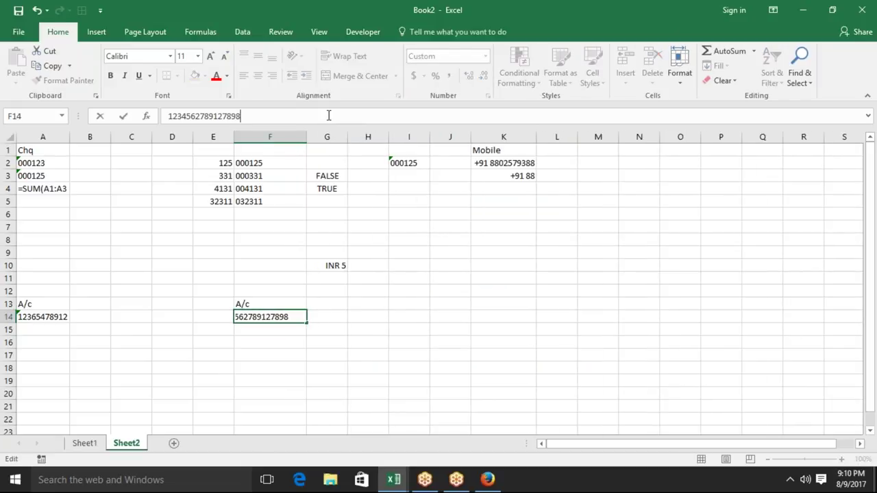
{"action": "key", "text": "Return"}
{"action": "key", "text": "Up"}
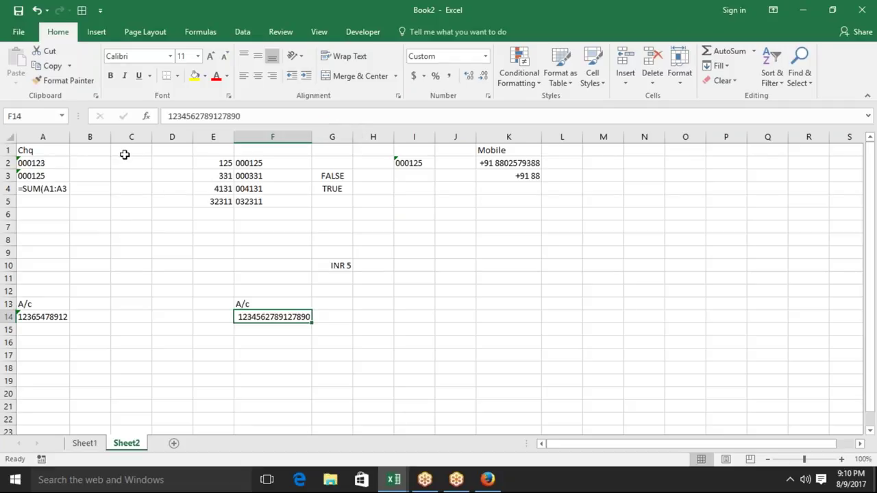
- Type a 25-digit account number into text-formatted A15, then reselect F14 to compare
{"action": "left_click", "coordinate": [31, 332]}
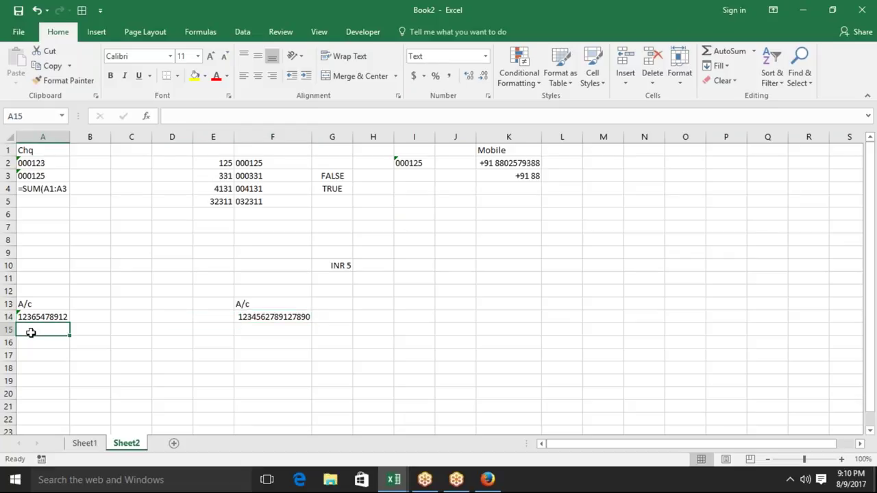
{"action": "type", "text": "165456465655654564"}
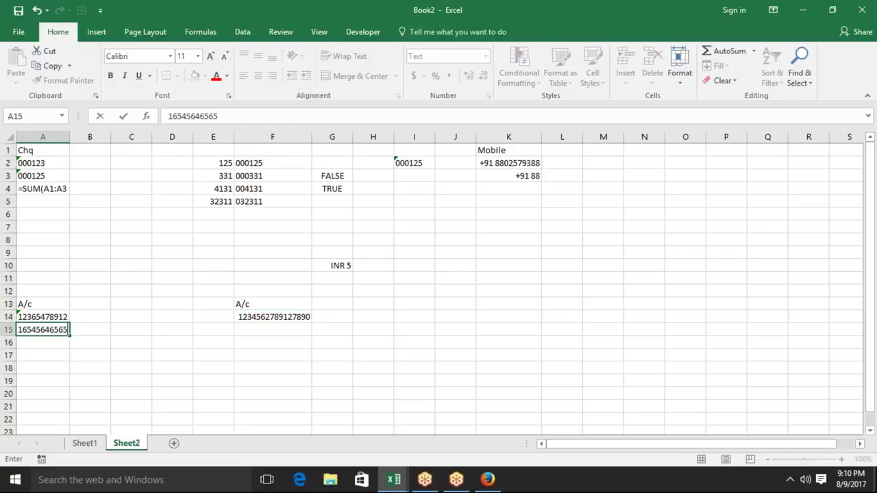
{"action": "type", "text": "6546566"}
{"action": "key", "text": "Return"}
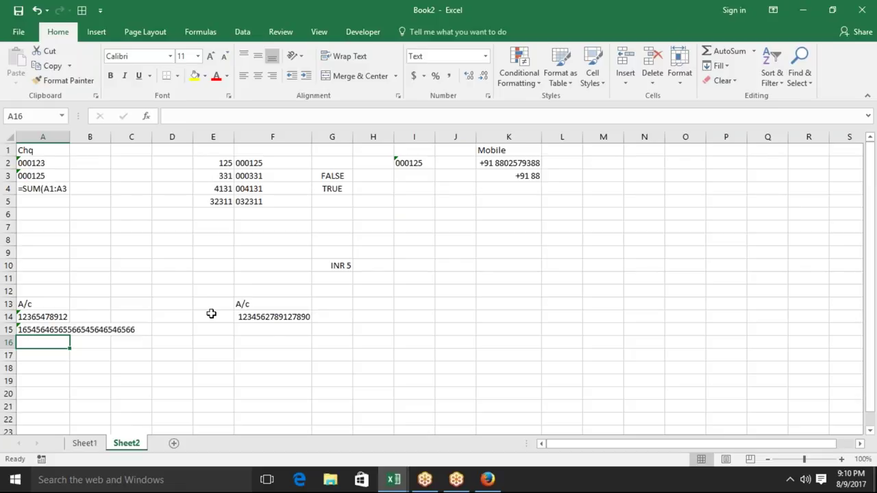
{"action": "left_click", "coordinate": [282, 319]}
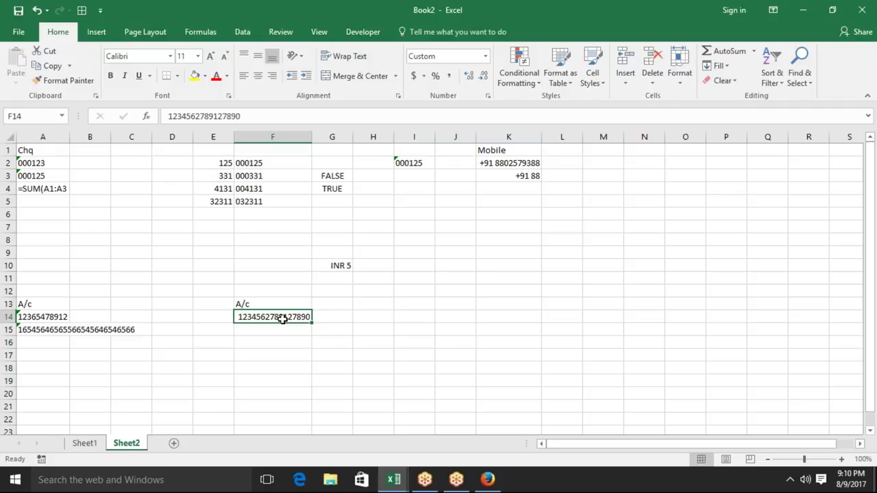
- Add an amt heading in I13 with the amount 25000 in I14
{"action": "left_click", "coordinate": [418, 309]}
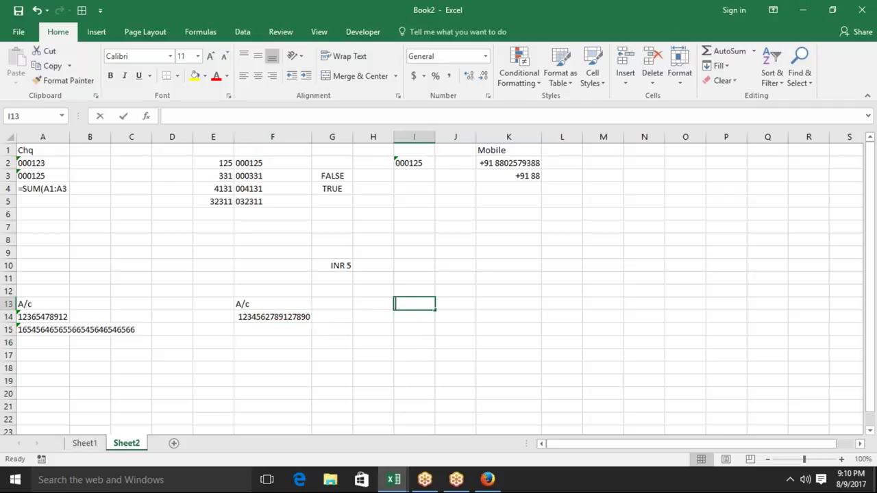
{"action": "type", "text": "amt"}
{"action": "key", "text": "Return"}
{"action": "type", "text": "25000"}
{"action": "key", "text": "Return"}
{"action": "key", "text": "Up"}
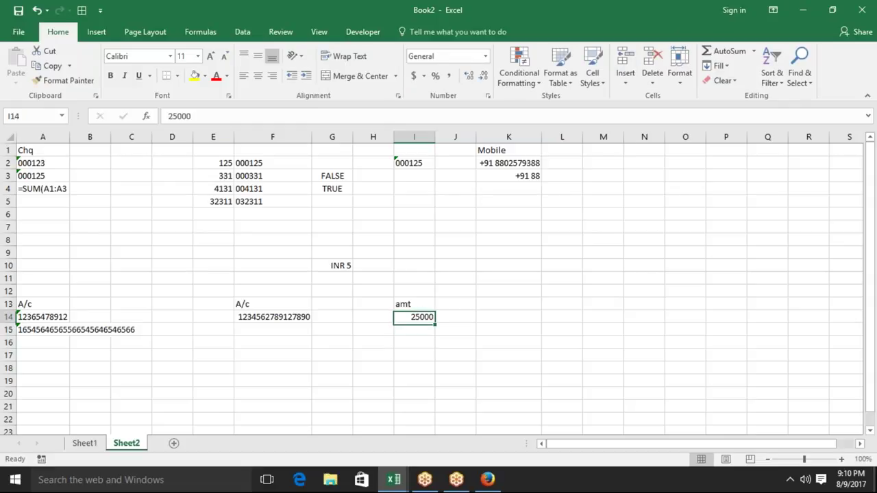
- Give I14 the custom format #, so 25000 displays as 25
{"action": "left_click", "coordinate": [487, 98]}
{"action": "left_click", "coordinate": [334, 255]}
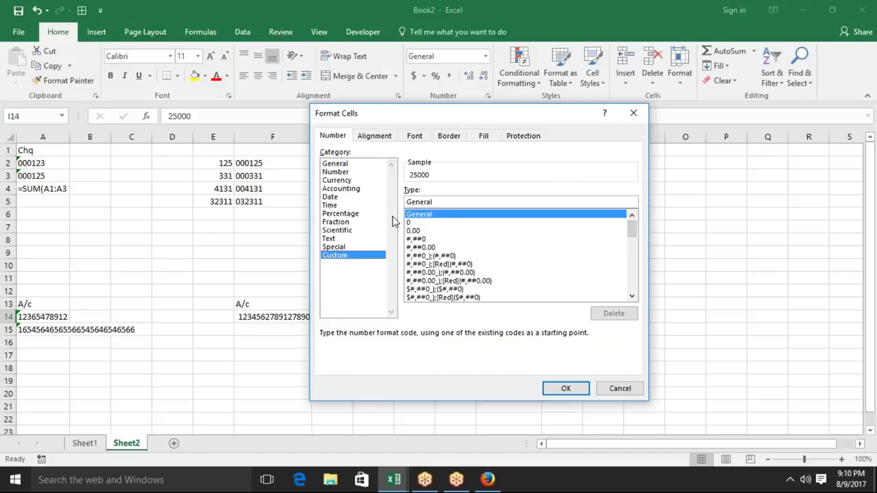
{"action": "double_click", "coordinate": [444, 202]}
{"action": "key", "text": "BackSpace"}
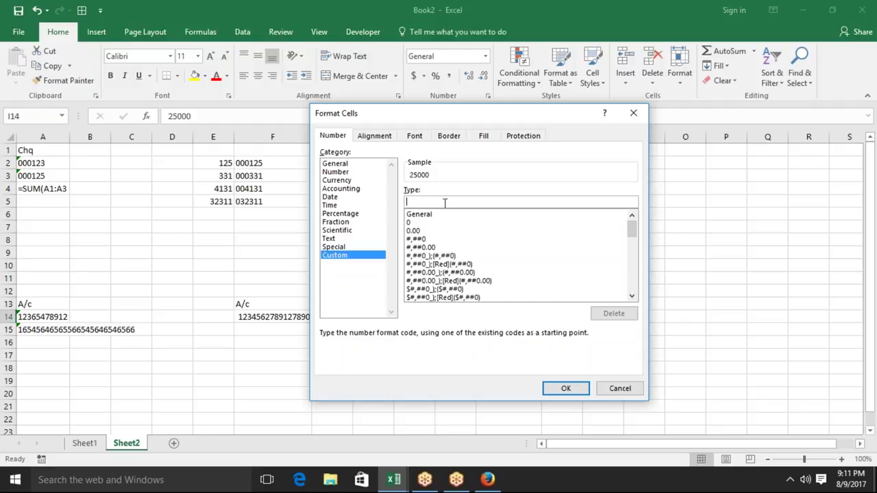
{"action": "type", "text": "#,"}
{"action": "left_click", "coordinate": [562, 391]}
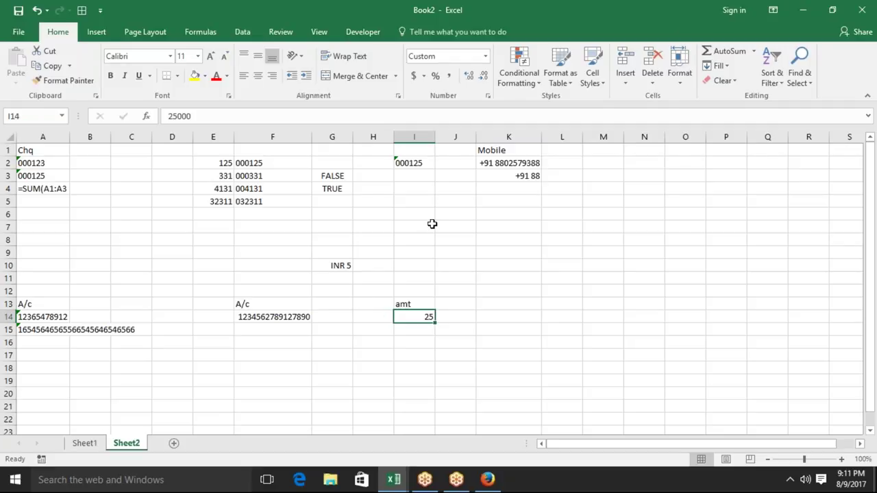
- Change I14's custom format code to #, "K" to add a K suffix
{"action": "left_click", "coordinate": [486, 96]}
{"action": "left_click", "coordinate": [423, 200]}
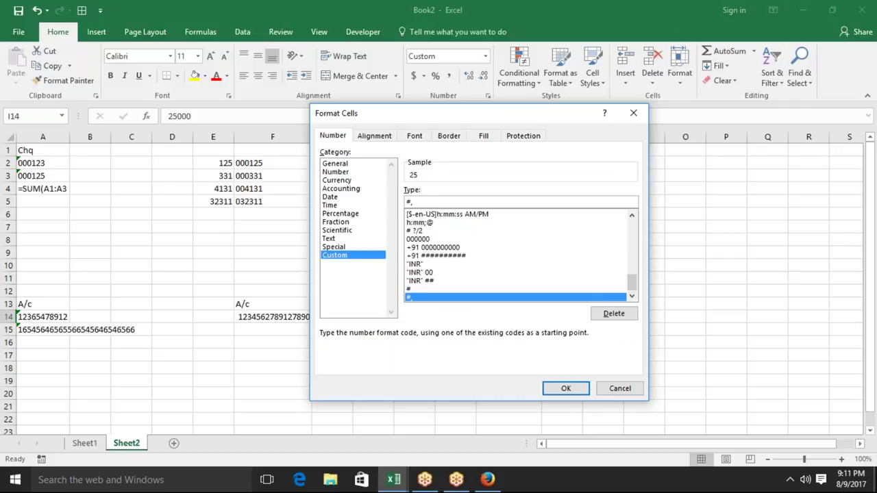
{"action": "type", "text": "K"}
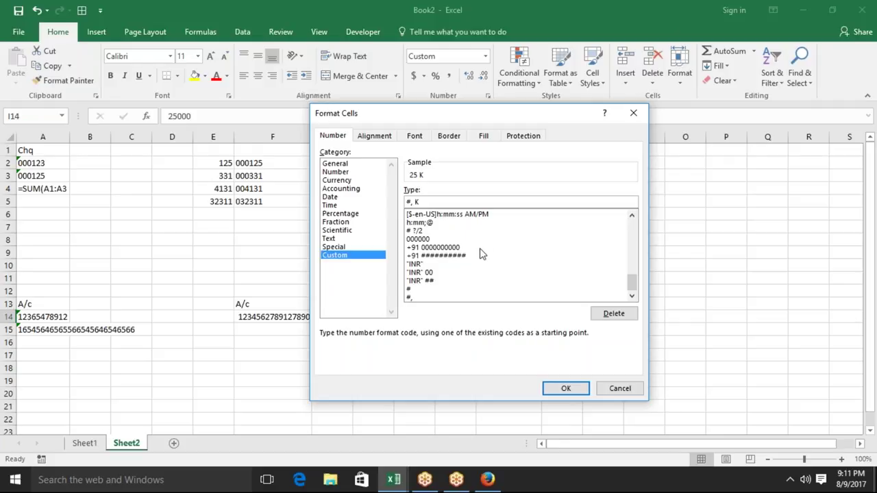
{"action": "key", "text": "BackSpace"}
{"action": "type", "text": "\"K"}
{"action": "left_click", "coordinate": [565, 388]}
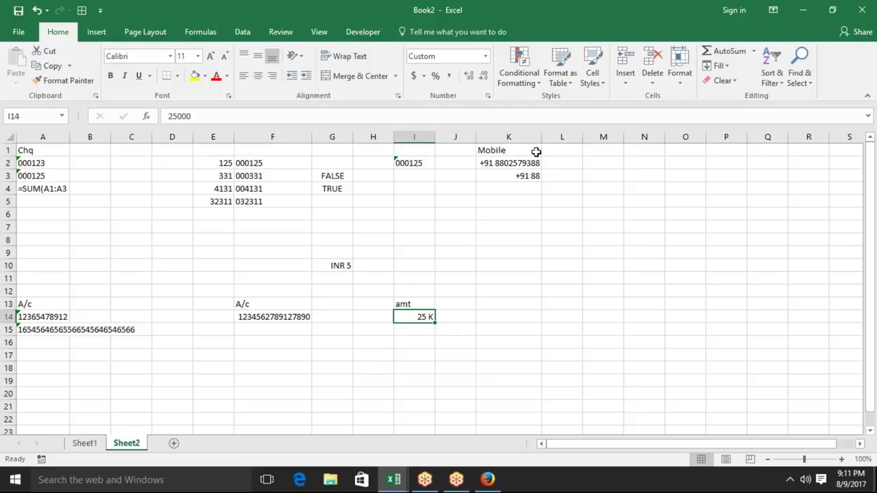
- Enter 50000 in I14 and verify it displays as 50 K
{"action": "type", "text": "500000"}
{"action": "key", "text": "BackSpace"}
{"action": "key", "text": "Return"}
{"action": "key", "text": "Up"}
{"action": "left_click", "coordinate": [493, 95]}
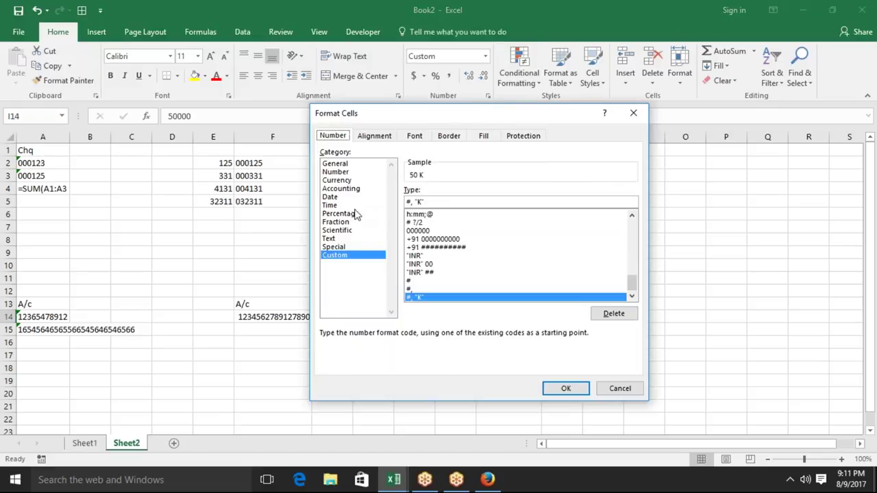
{"action": "double_click", "coordinate": [418, 202]}
{"action": "key", "text": "Return"}
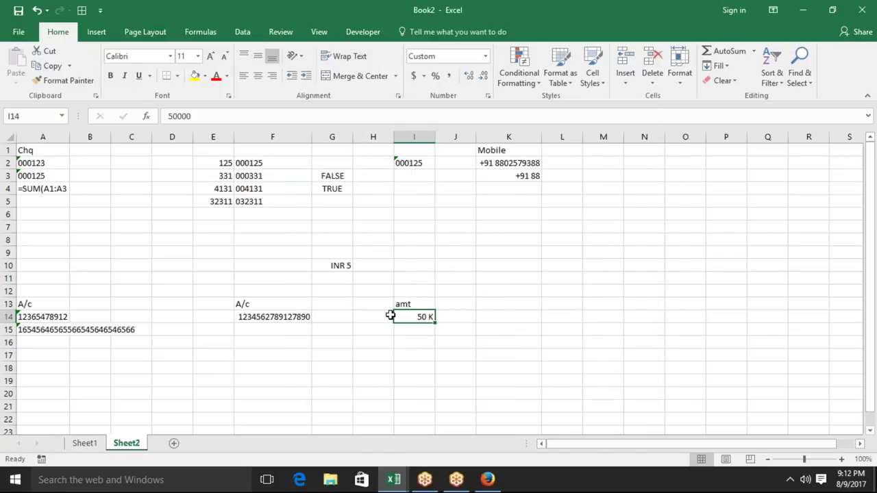
{"action": "left_click", "coordinate": [448, 318]}
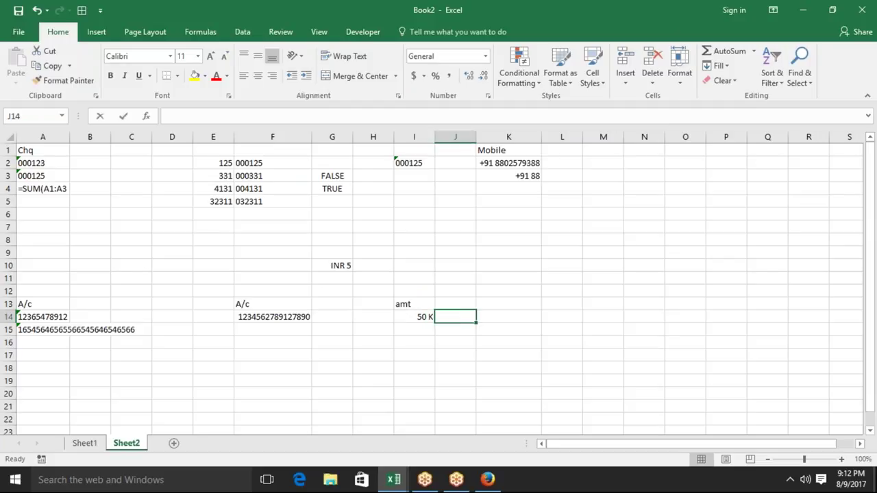
- Enter 12546963 in J14 and apply the custom format 0.00,, so it displays 12.55 (millions)
{"action": "type", "text": "12546963"}
{"action": "key", "text": "Return"}
{"action": "left_click", "coordinate": [450, 317]}
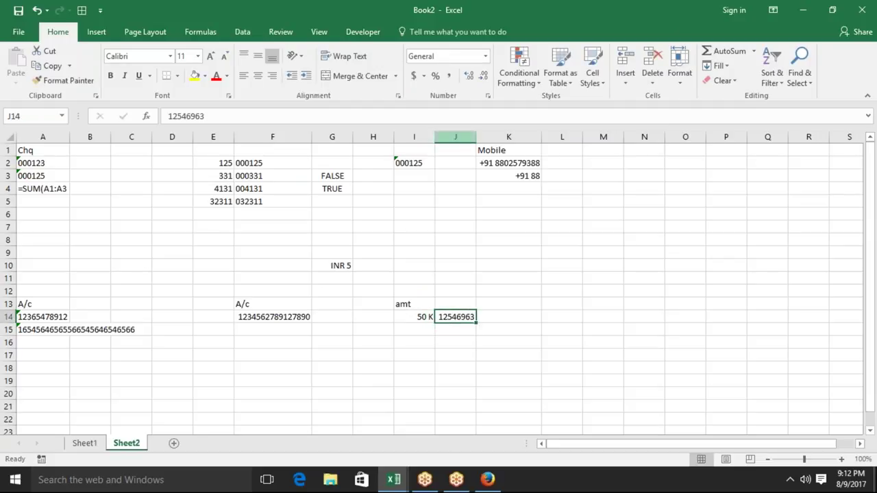
{"action": "left_click", "coordinate": [489, 96]}
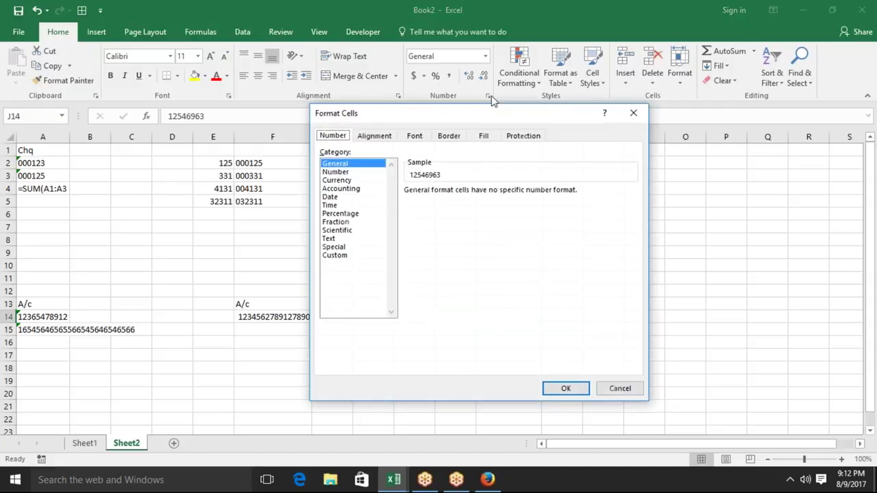
{"action": "left_click", "coordinate": [334, 255]}
{"action": "double_click", "coordinate": [421, 199]}
{"action": "type", "text": "0.00,,"}
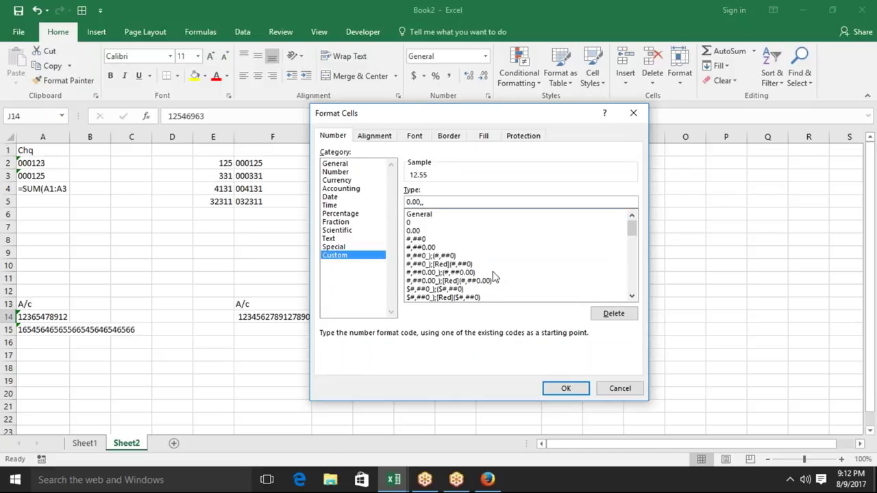
{"action": "left_click", "coordinate": [564, 386]}
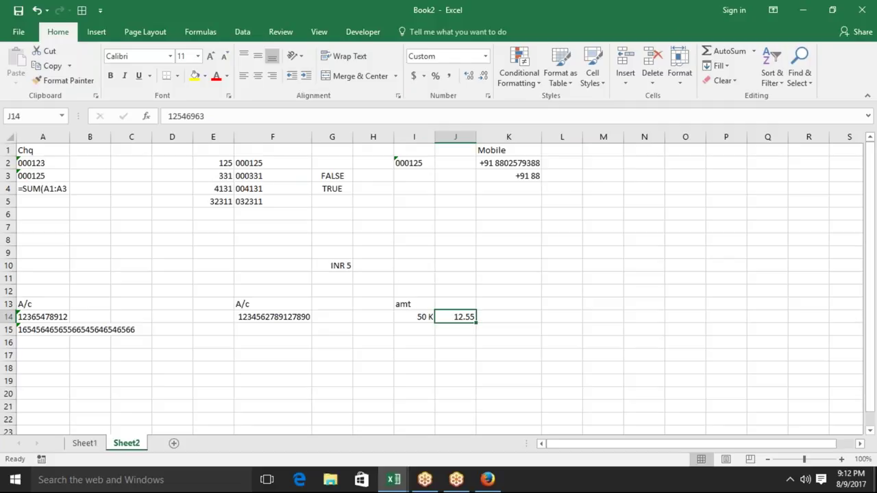
{"action": "left_click", "coordinate": [449, 274]}
{"action": "key", "text": "Down"}
{"action": "key", "text": "Down"}
{"action": "key", "text": "Down"}
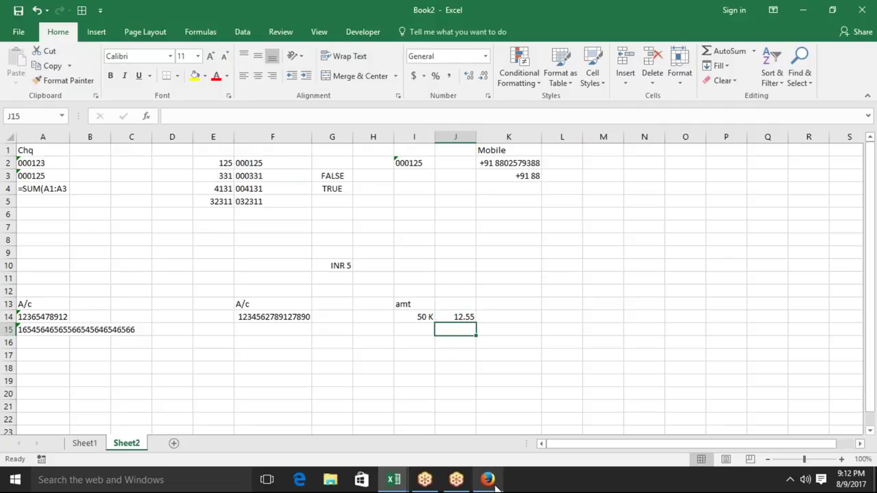
- In a new Firefox tab, open Microsoft's 'Create or delete a custom number format' article and select its address
{"action": "left_click", "coordinate": [496, 484]}
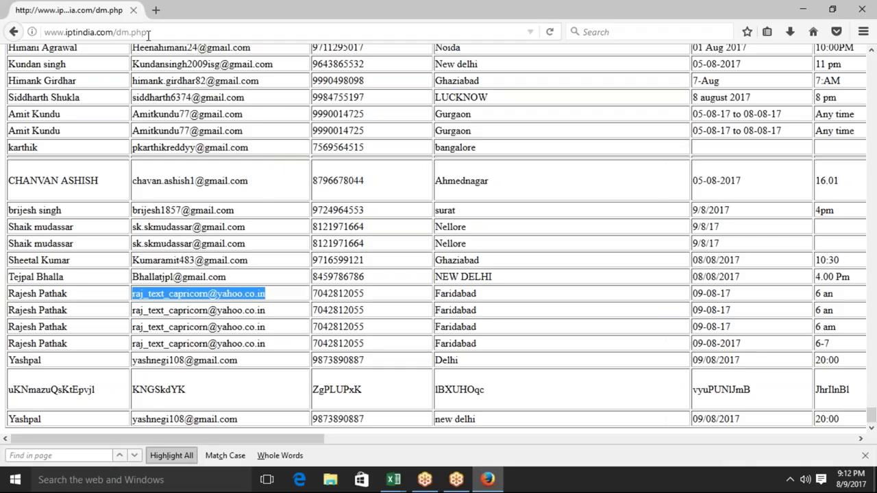
{"action": "left_click", "coordinate": [154, 9]}
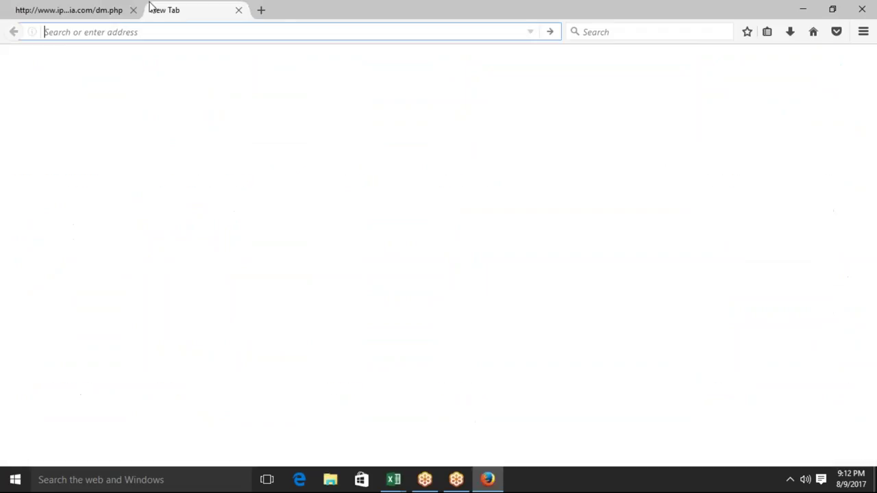
{"action": "type", "text": "c"}
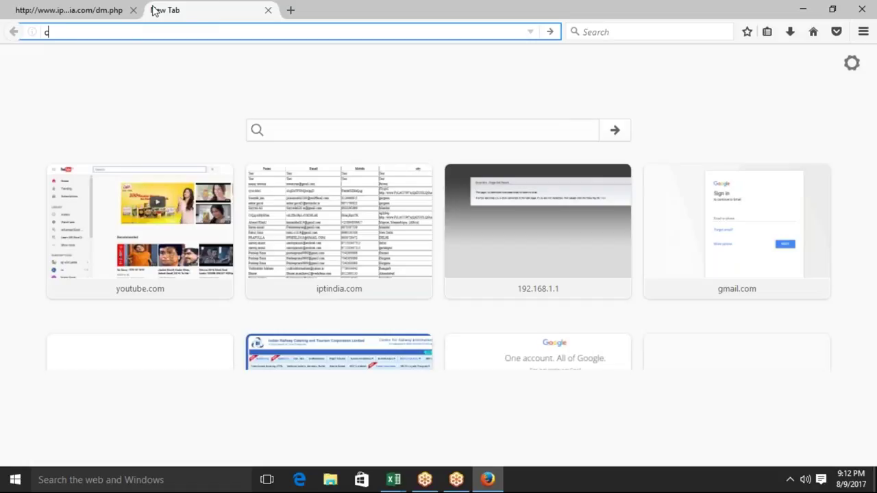
{"action": "type", "text": "ustom"}
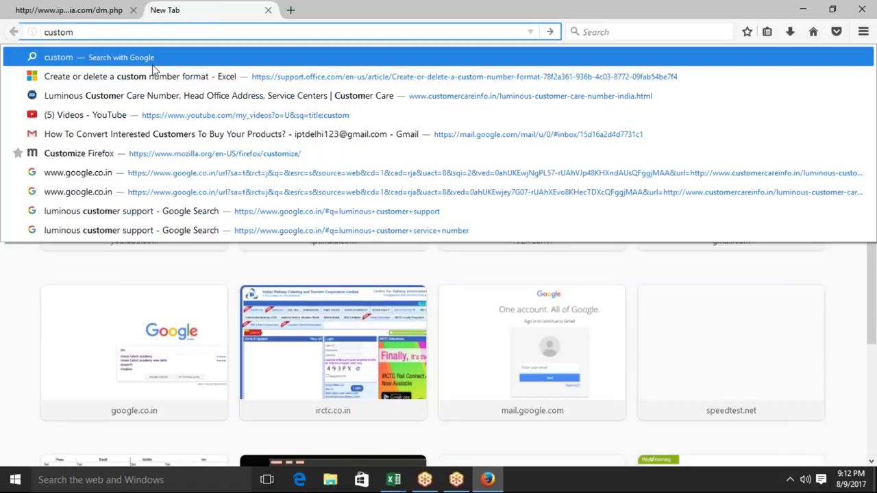
{"action": "left_click", "coordinate": [155, 76]}
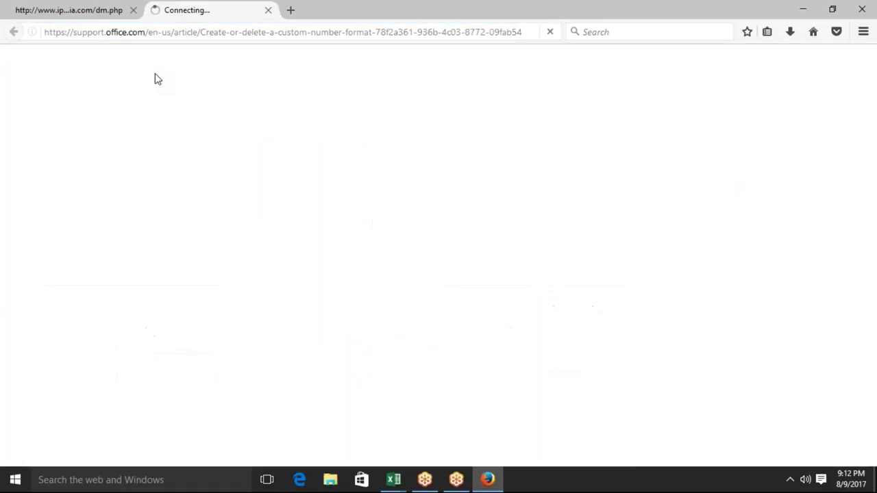
{"action": "double_click", "coordinate": [185, 32]}
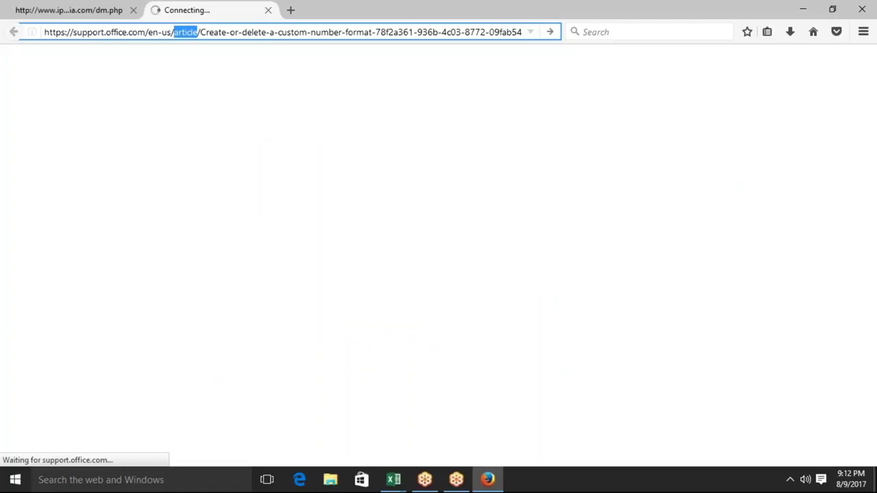
{"action": "key", "text": "ctrl+a"}
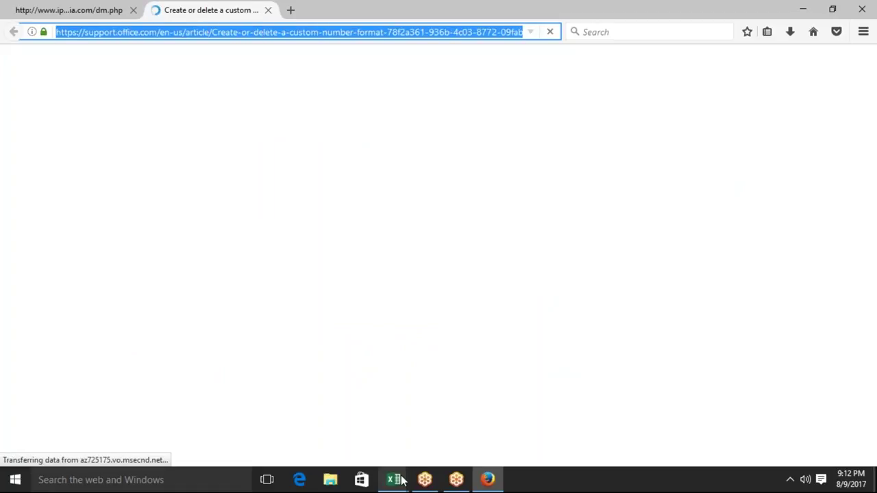
- Paste the custom number format article link into cell F84 of the IPT-Jan workbook
{"action": "mouse_move", "coordinate": [393, 478]}
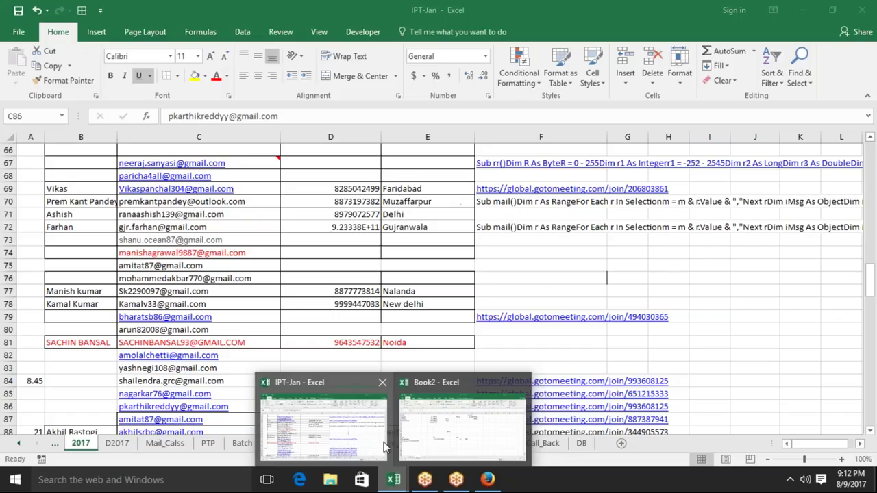
{"action": "left_click", "coordinate": [383, 453]}
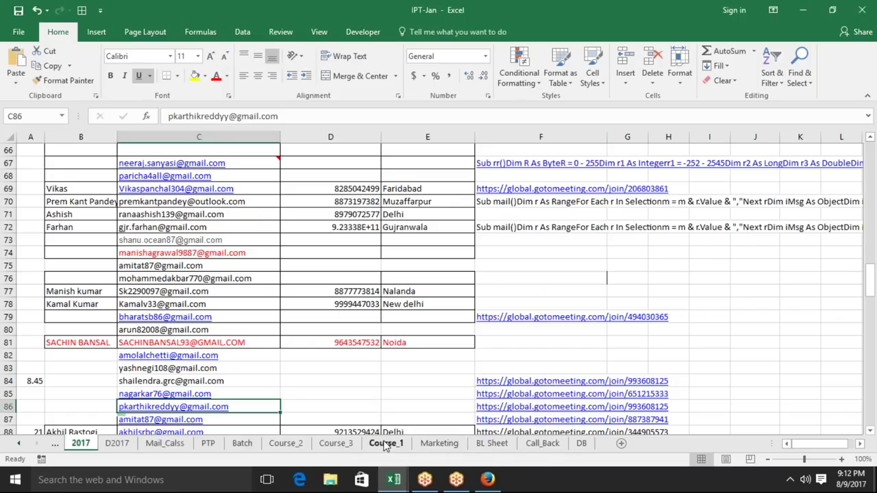
{"action": "key", "text": "Down"}
{"action": "key", "text": "Down"}
{"action": "key", "text": "Up"}
{"action": "key", "text": "Up"}
{"action": "key", "text": "Up"}
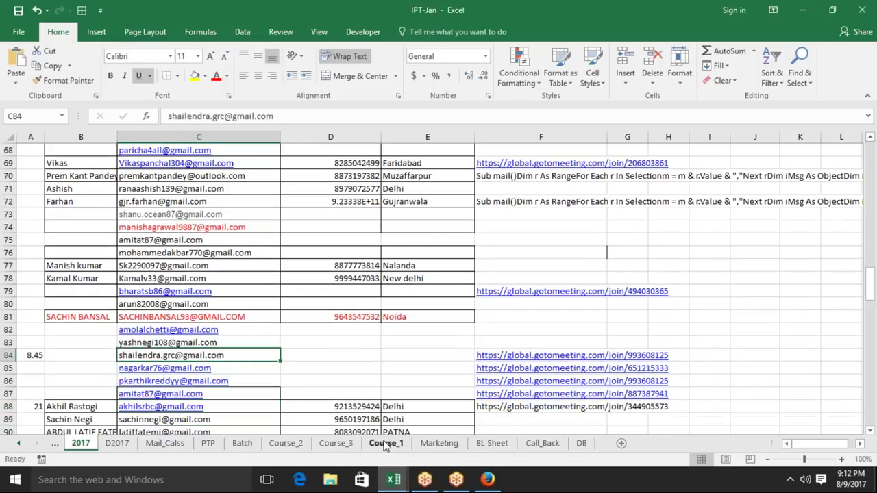
{"action": "key", "text": "Right"}
- Select the emails around C84, then save and close the IPT-Jan workbook
{"action": "key", "text": "Right"}
{"action": "key", "text": "Right"}
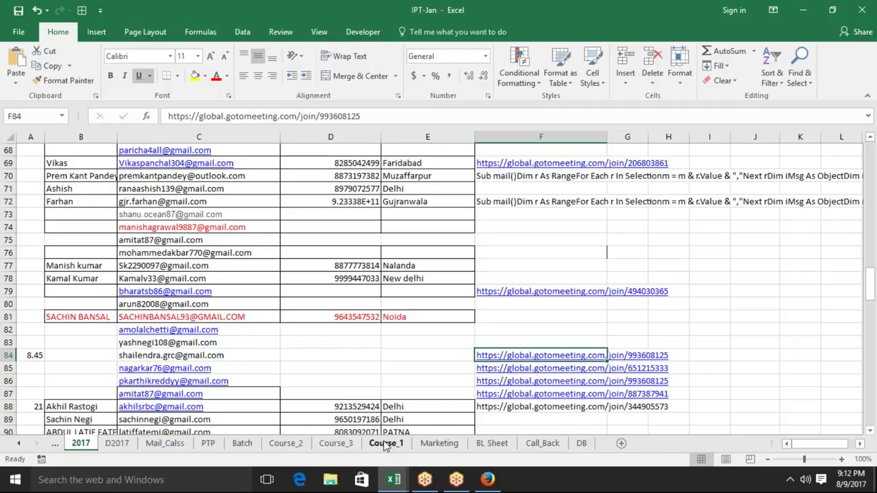
{"action": "type", "text": "https://support.office.com/en-us/article/Create-or-delete-a-custom-number-format-78f2a361-936b-4c03-8772-09fab54be7f4"}
{"action": "key", "text": "Left"}
{"action": "key", "text": "Left"}
{"action": "key", "text": "Left"}
{"action": "key", "text": "Left"}
{"action": "key", "text": "Right"}
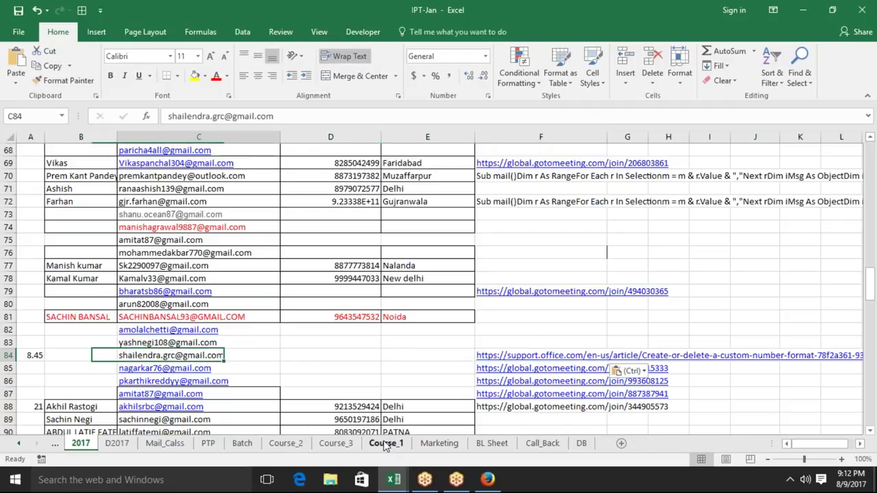
{"action": "key", "text": "shift+Down"}
{"action": "key", "text": "shift+Down"}
{"action": "key", "text": "shift+Down"}
{"action": "key", "text": "shift+Up"}
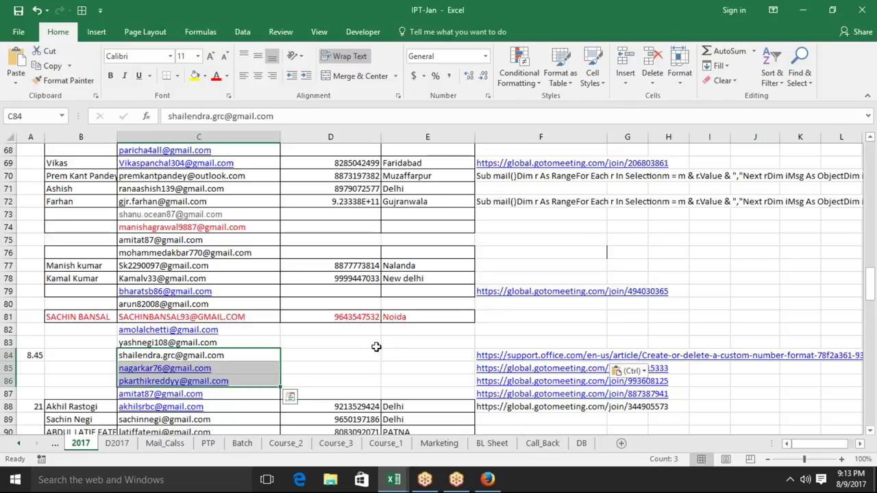
{"action": "left_click", "coordinate": [18, 10]}
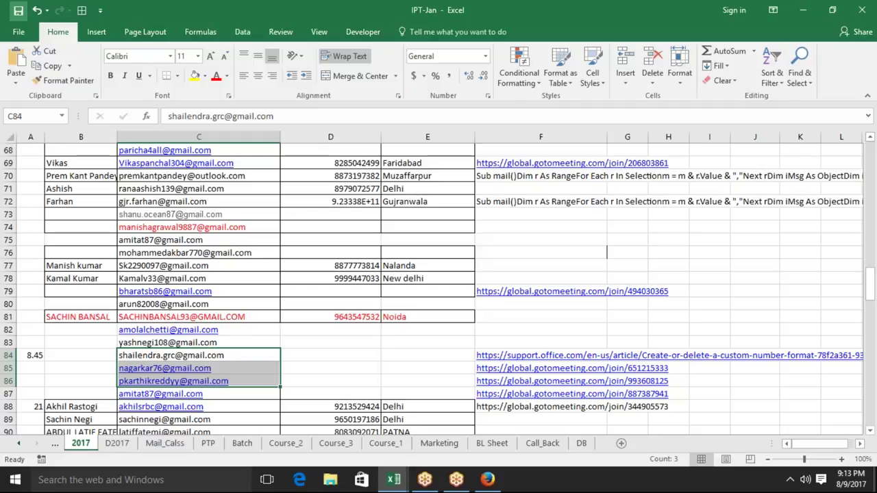
{"action": "left_click", "coordinate": [861, 9]}
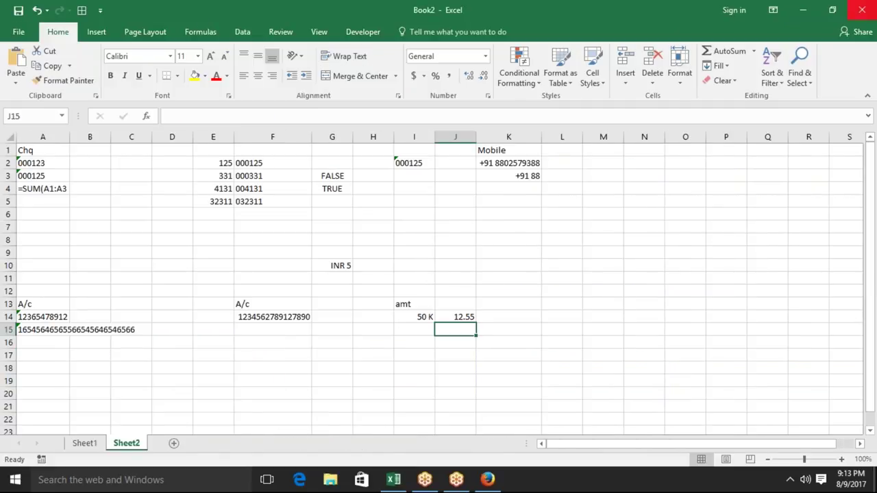
- Close the Book2 Excel window to leave only the desktop
{"action": "left_click", "coordinate": [861, 10]}
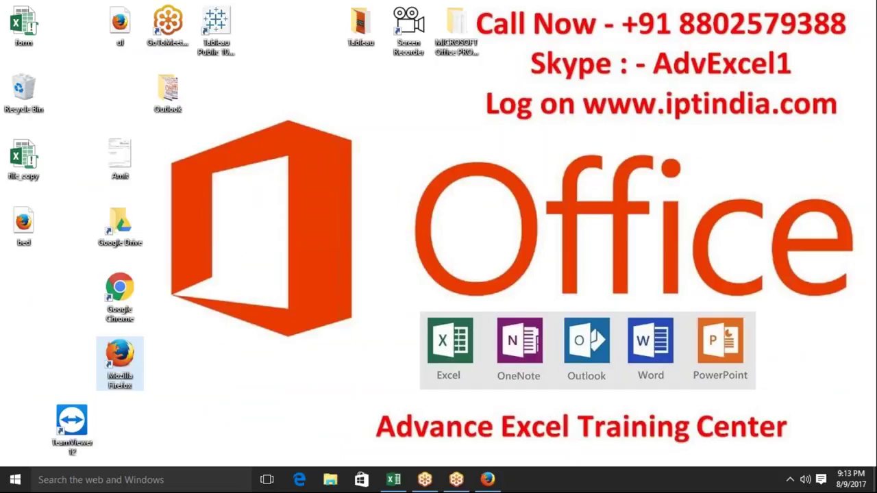